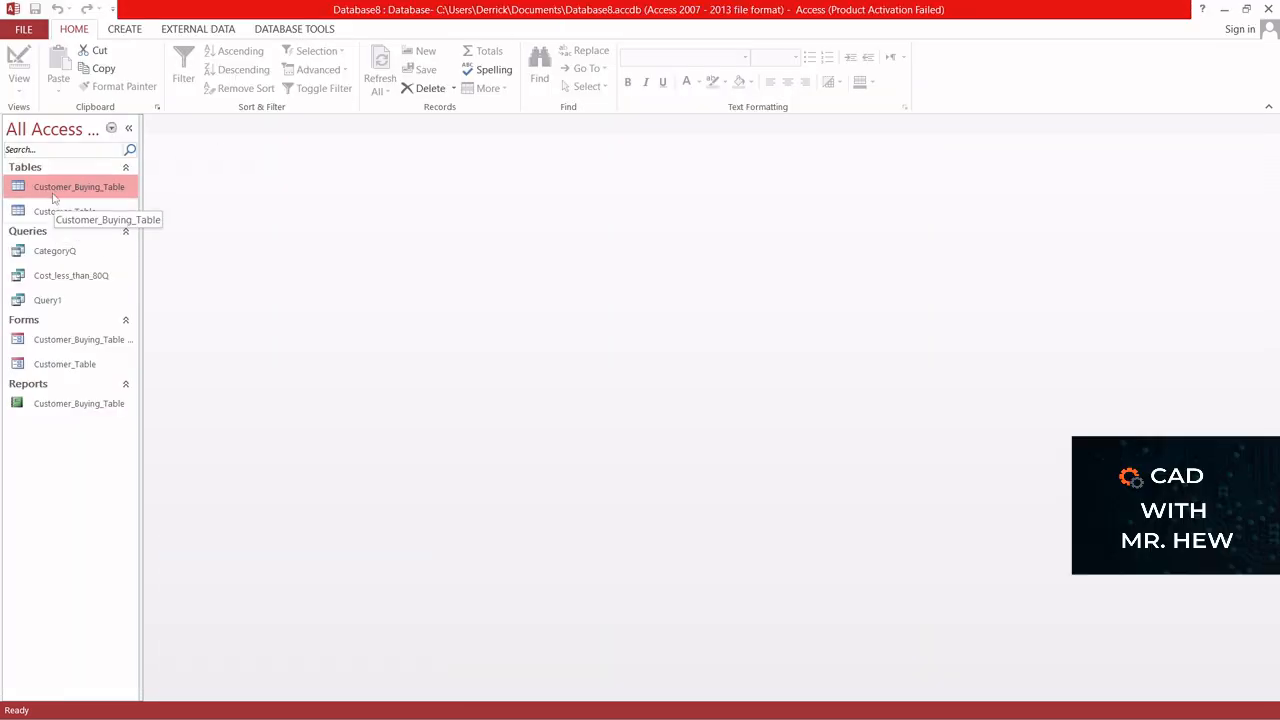
# - Open Customer_Buying_Table to review its records, and close it again
pyautogui.doubleClick(53, 190)
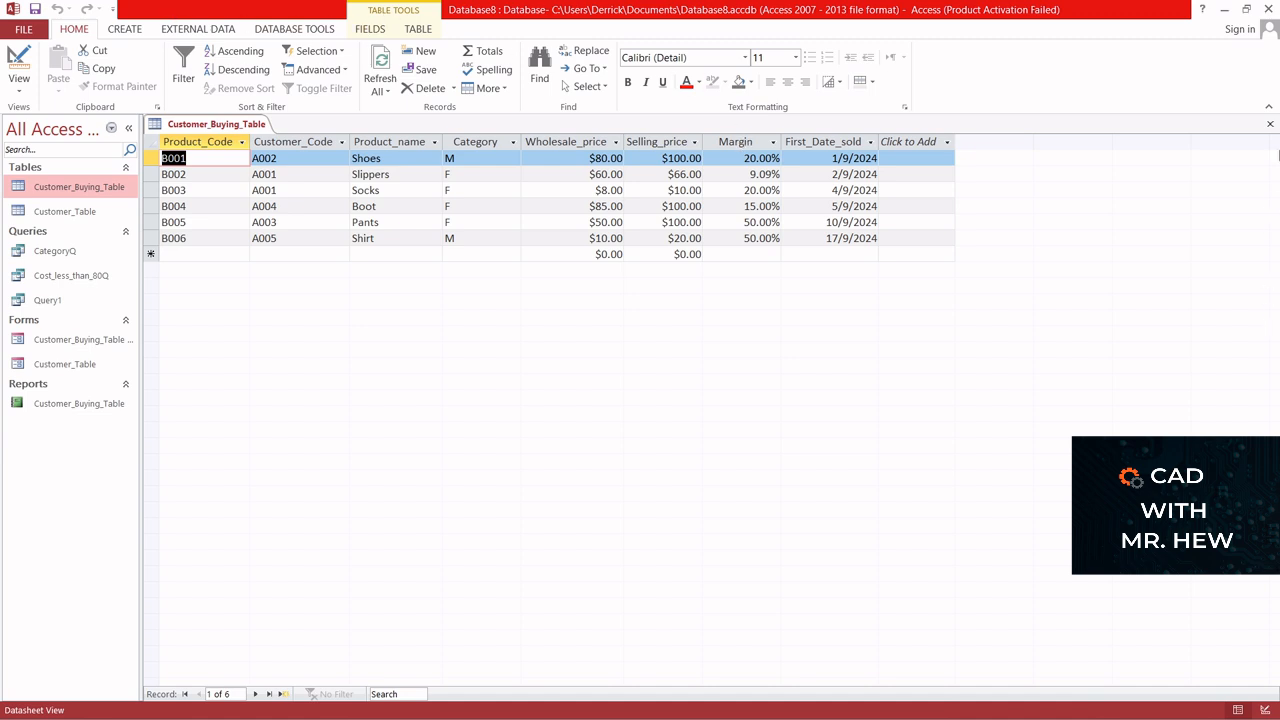
pyautogui.click(1270, 124)
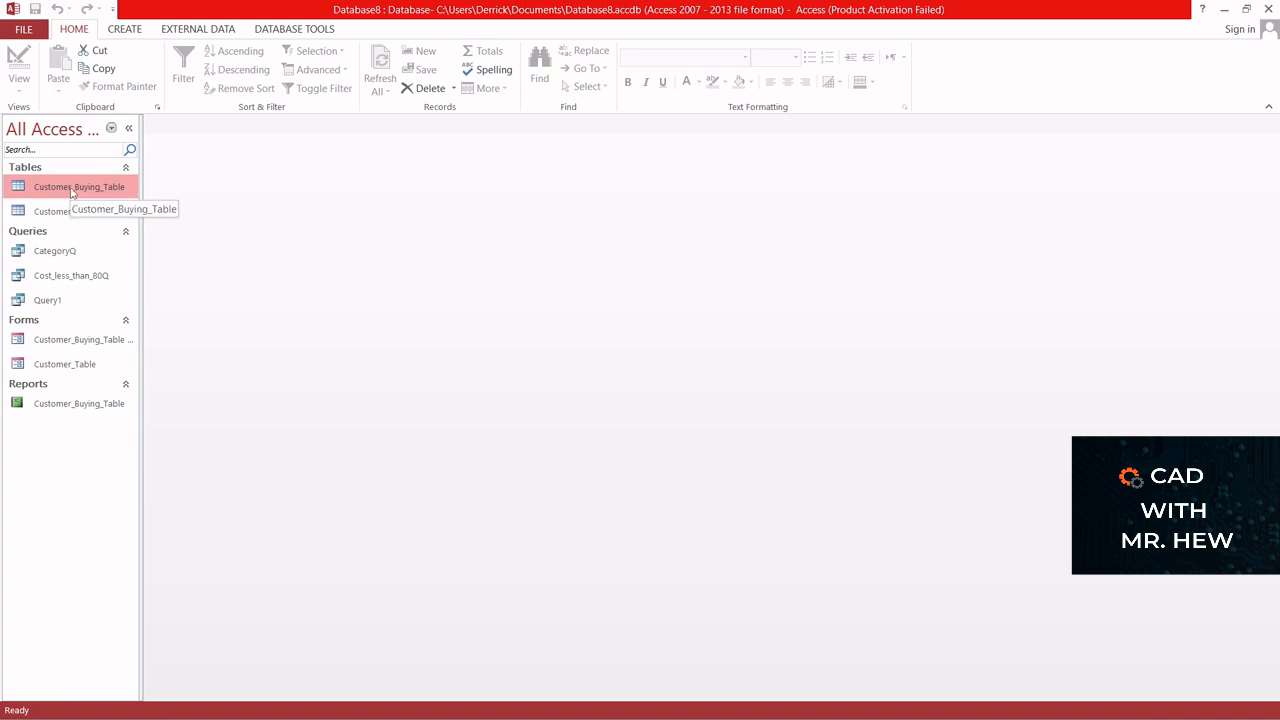
# - Create a new query in Design view and add Customer_Buying_Table and Customer_Table to it
pyautogui.click(123, 31)
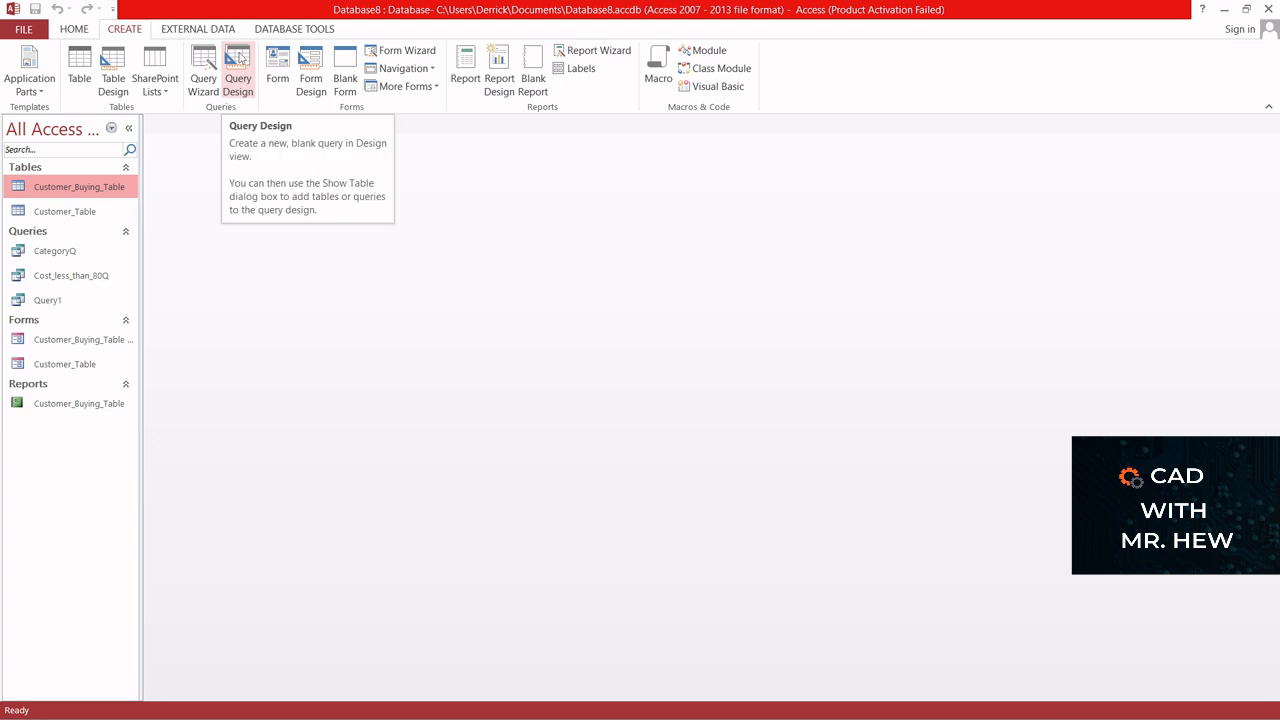
pyautogui.click(238, 68)
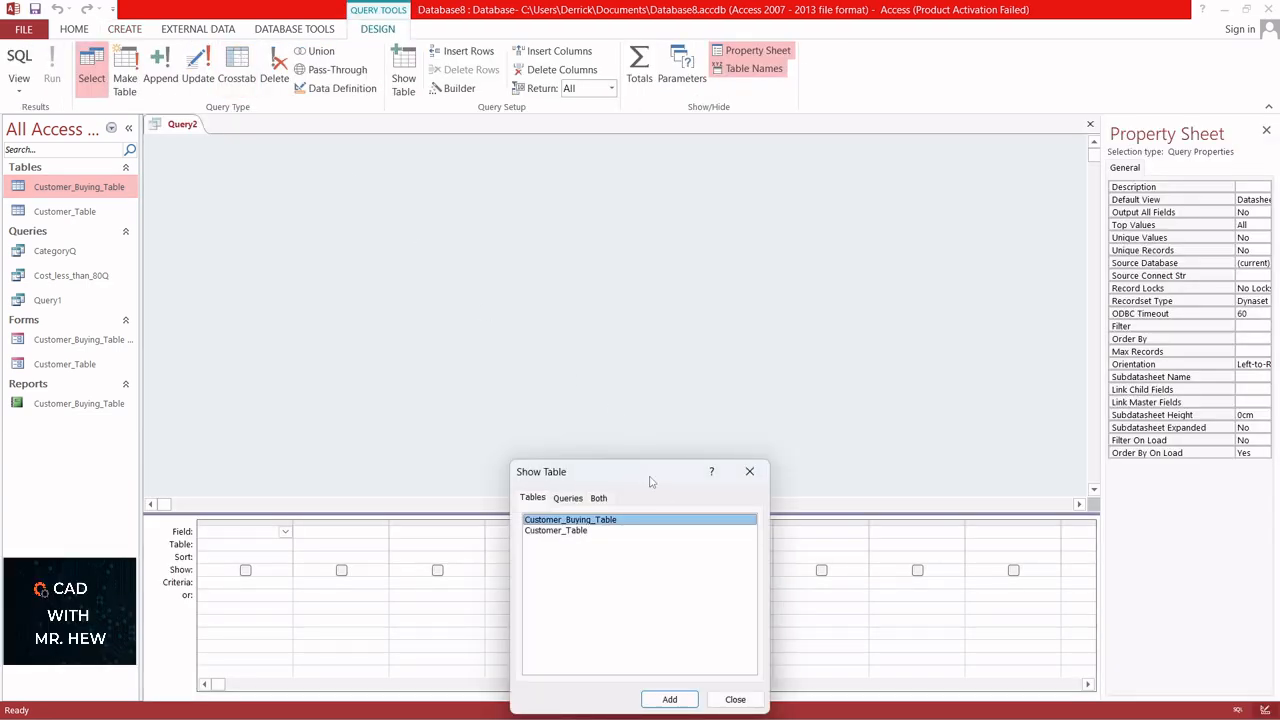
pyautogui.moveTo(651, 477); pyautogui.dragTo(652, 229)
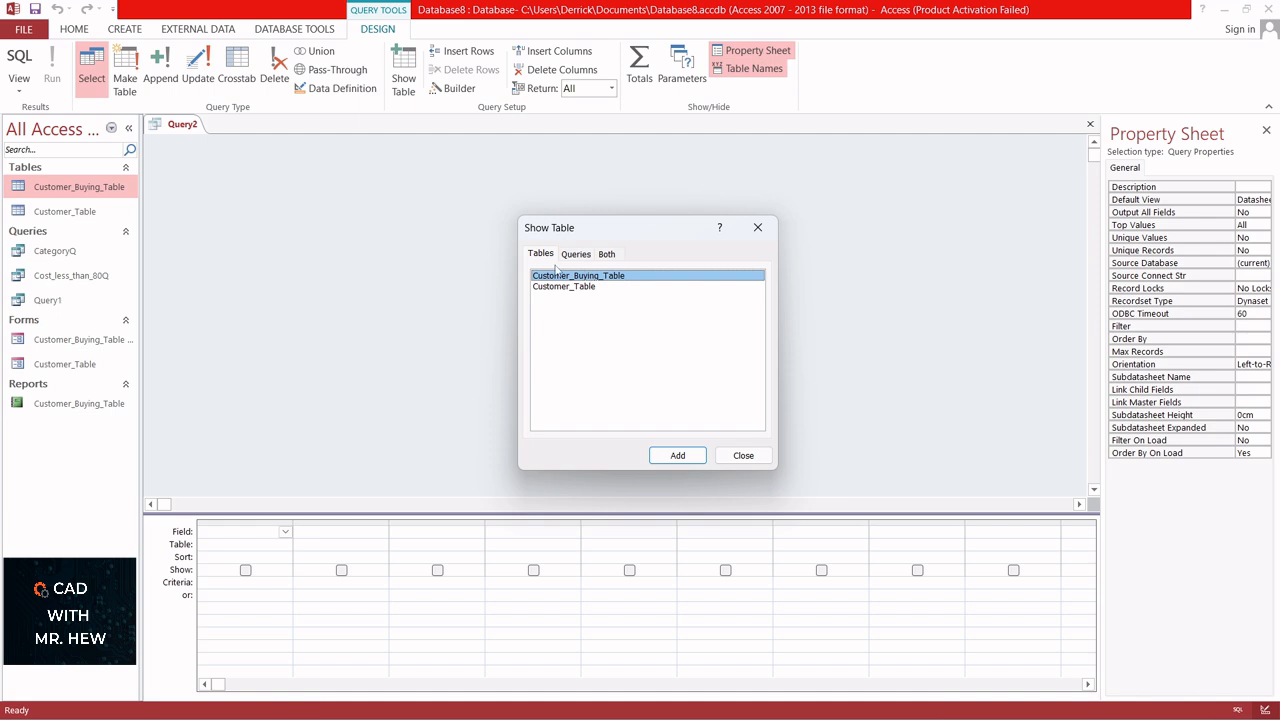
pyautogui.click(678, 456)
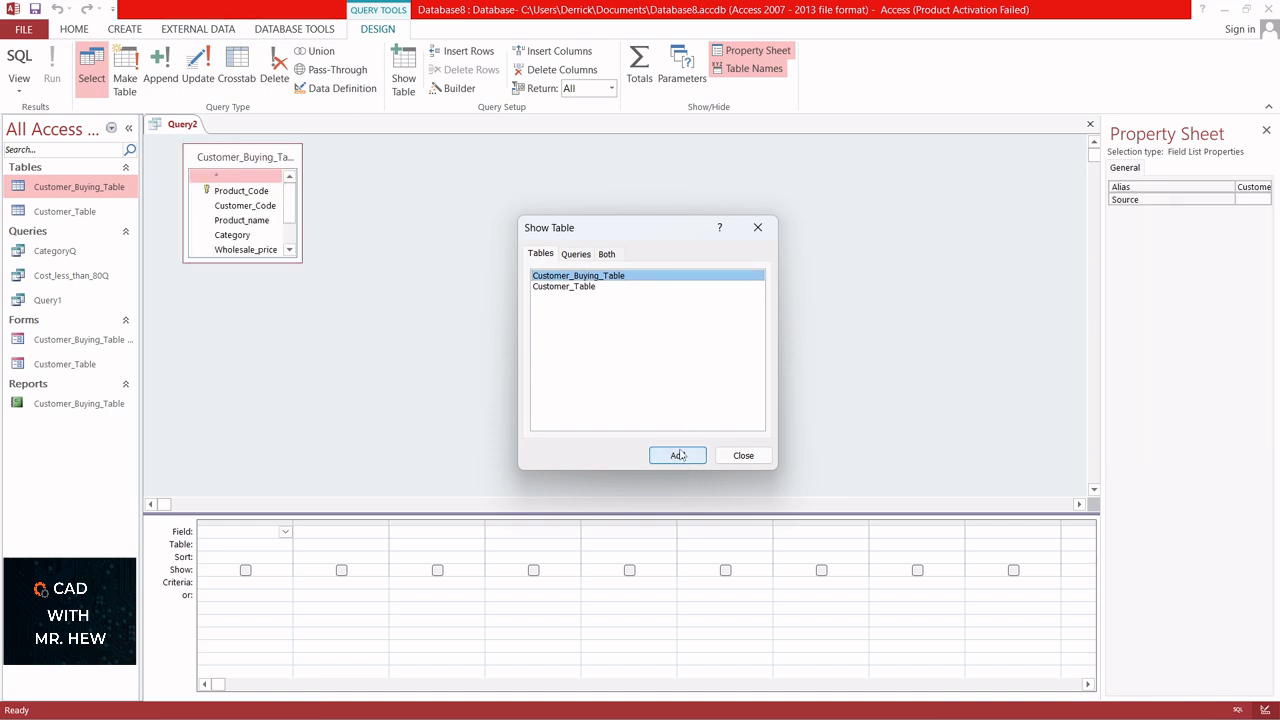
pyautogui.click(575, 288)
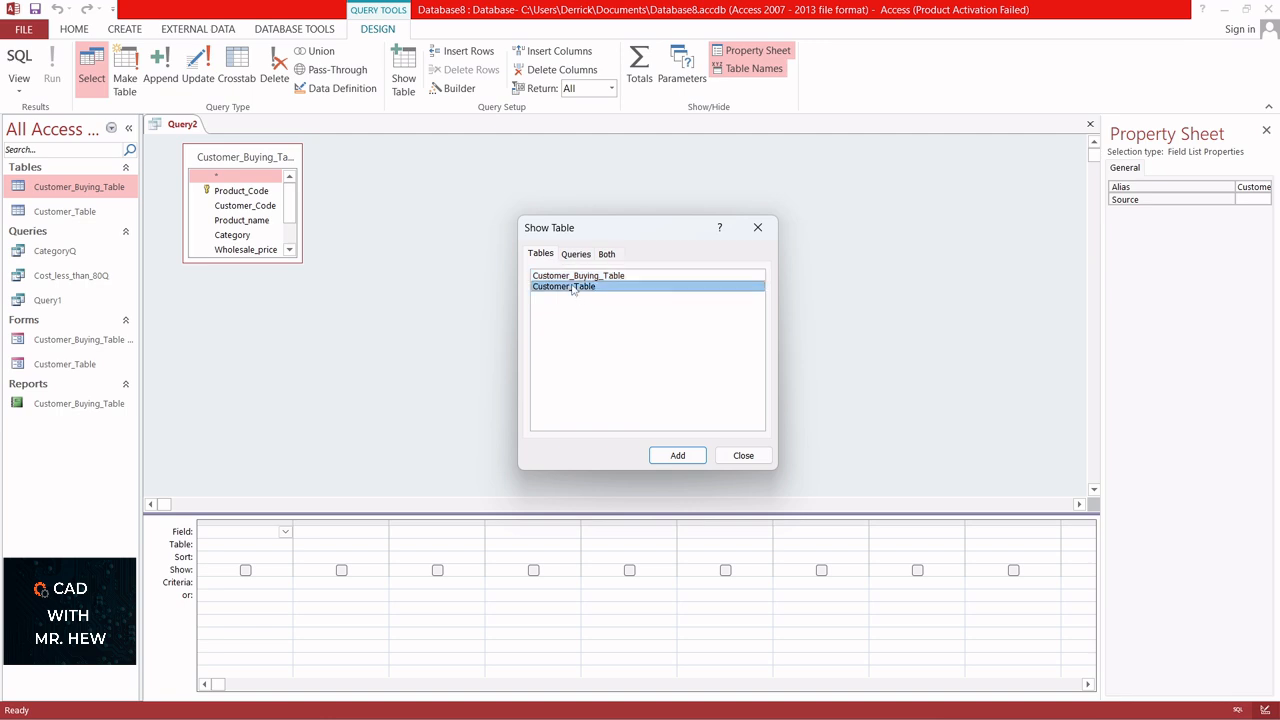
pyautogui.click(678, 456)
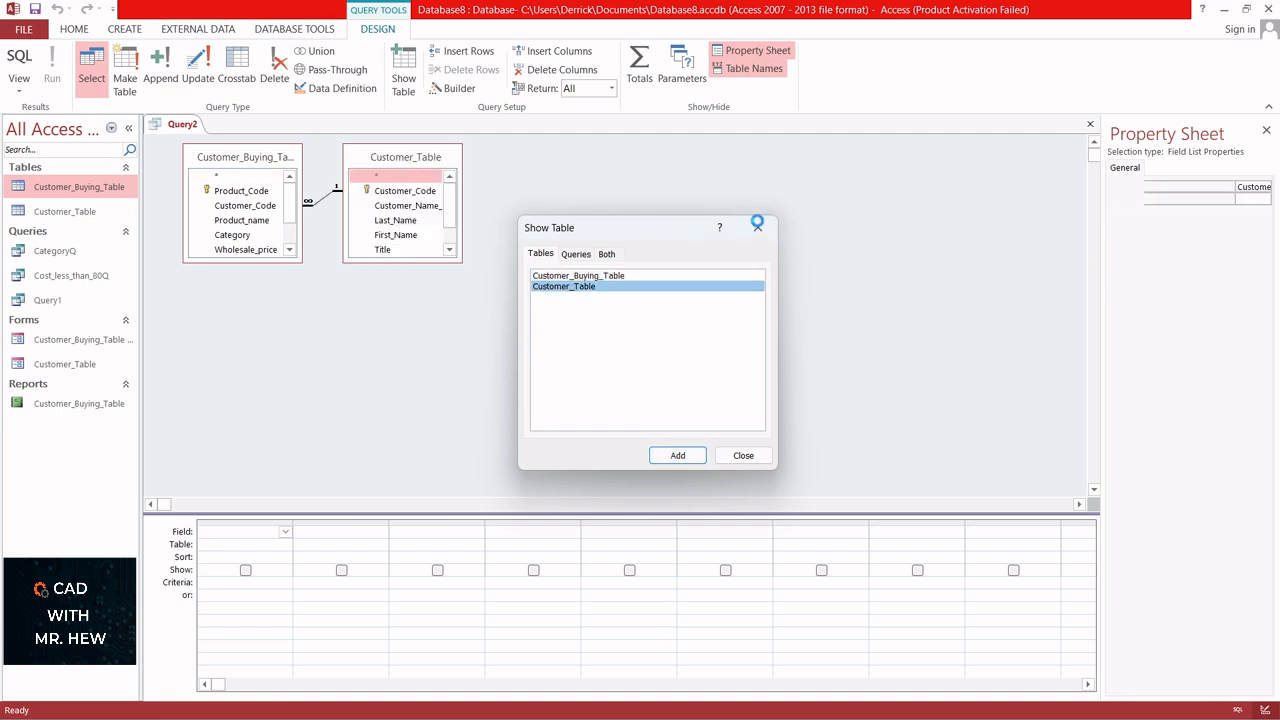
pyautogui.click(757, 225)
# - Enlarge both tables' field lists to show every field, and arrange Customer_Table to the left of Customer_Buying_Table
pyautogui.moveTo(385, 160); pyautogui.dragTo(474, 160)
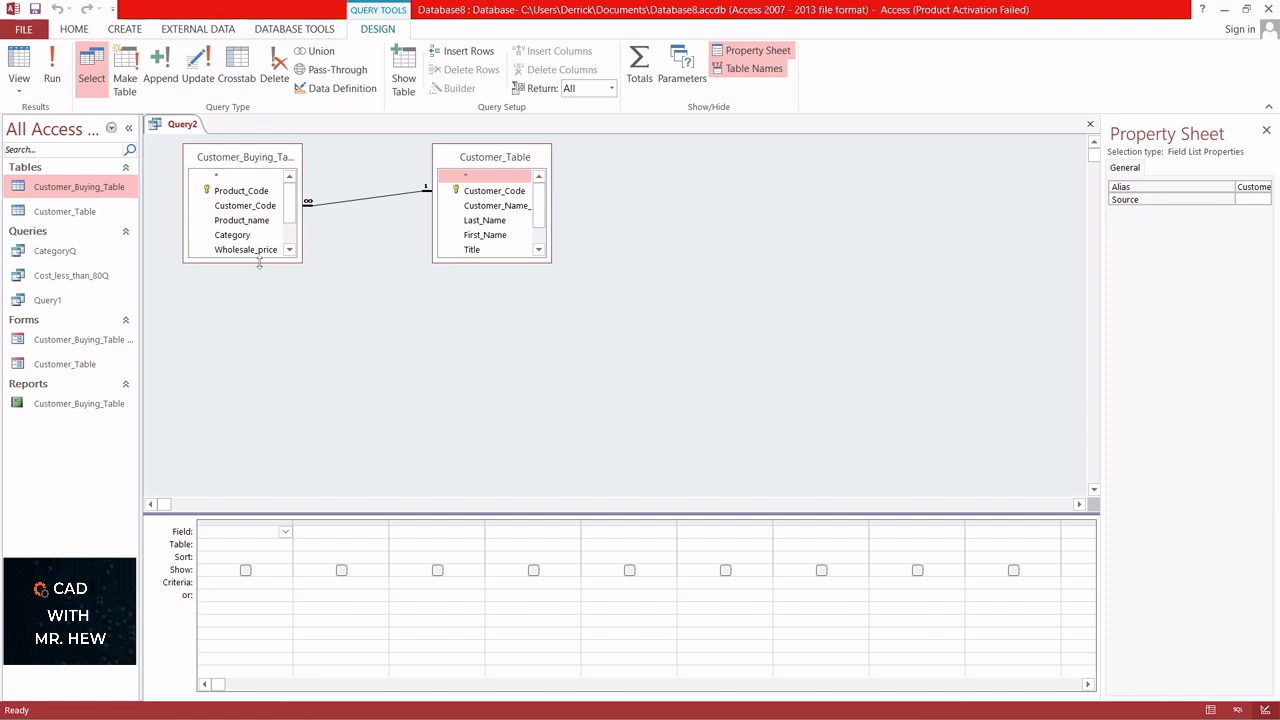
pyautogui.moveTo(259, 263); pyautogui.dragTo(260, 340)
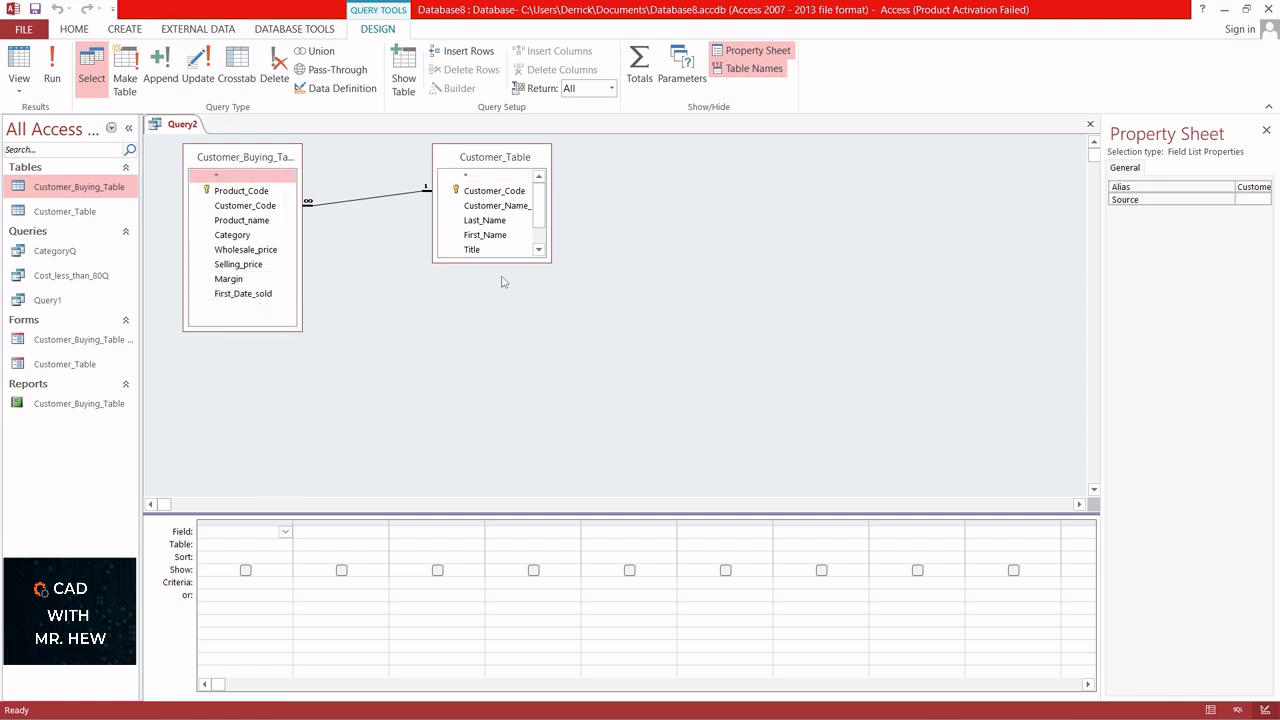
pyautogui.moveTo(508, 260); pyautogui.dragTo(628, 318)
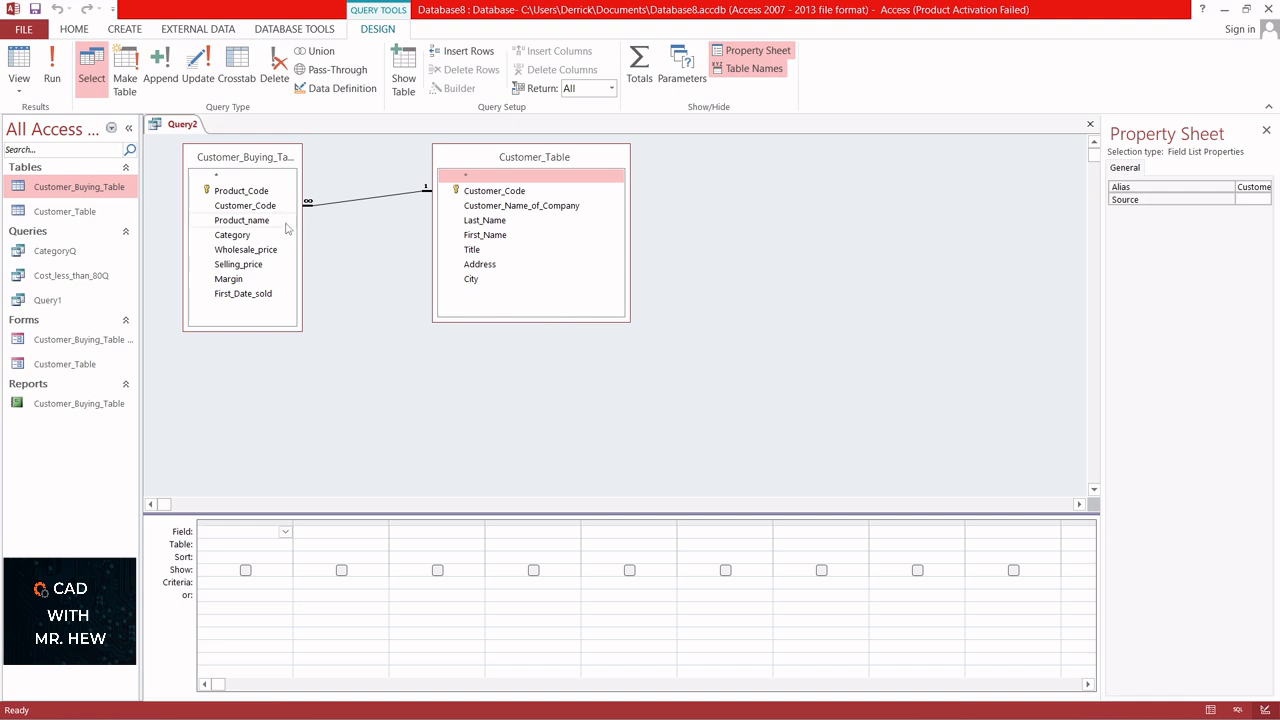
pyautogui.moveTo(239, 174); pyautogui.dragTo(825, 220)
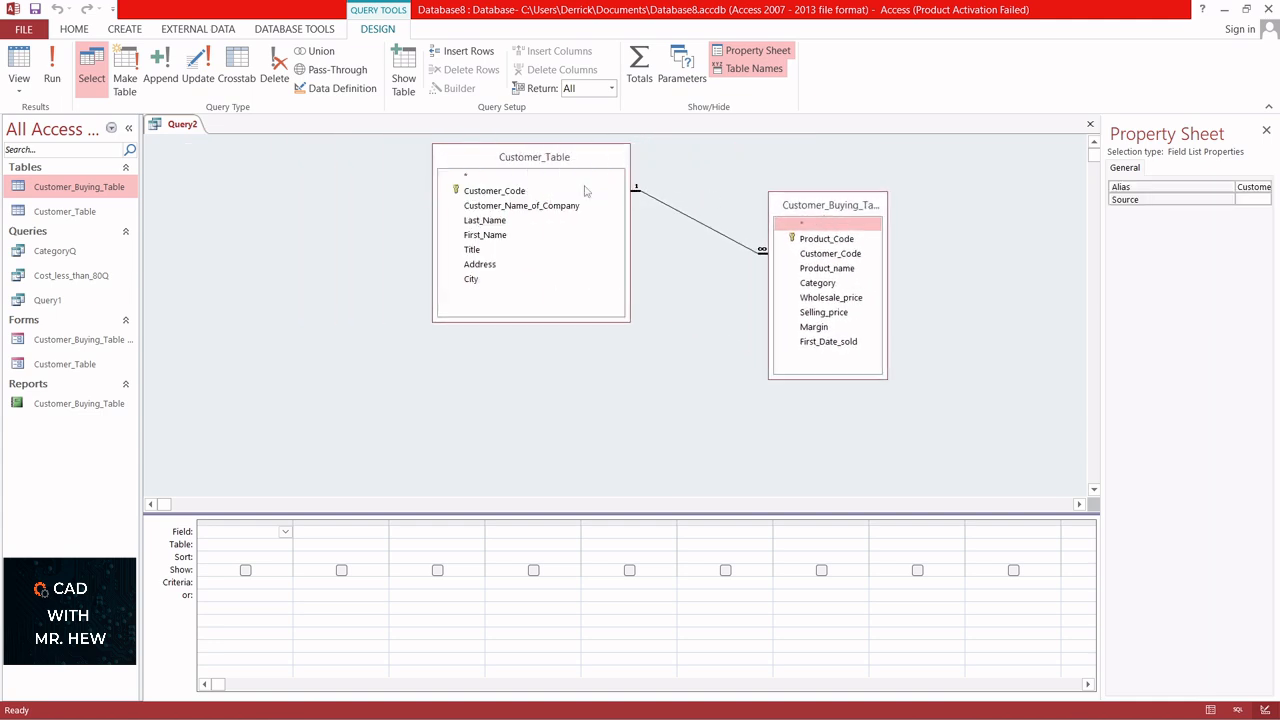
pyautogui.moveTo(516, 157); pyautogui.dragTo(491, 209)
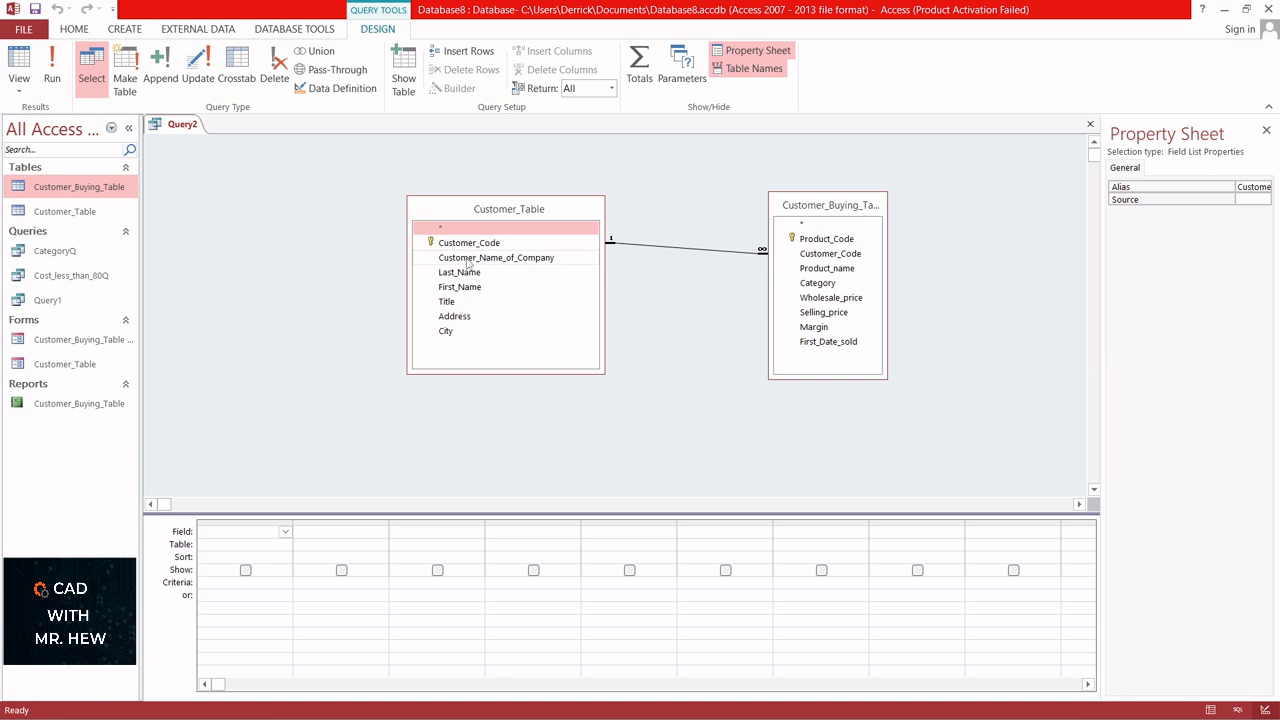
# - Add Customer_Name_of_Company, Last_Name, First_Name and Title from Customer_Table to the query's design grid
pyautogui.moveTo(468, 258); pyautogui.dragTo(243, 540)
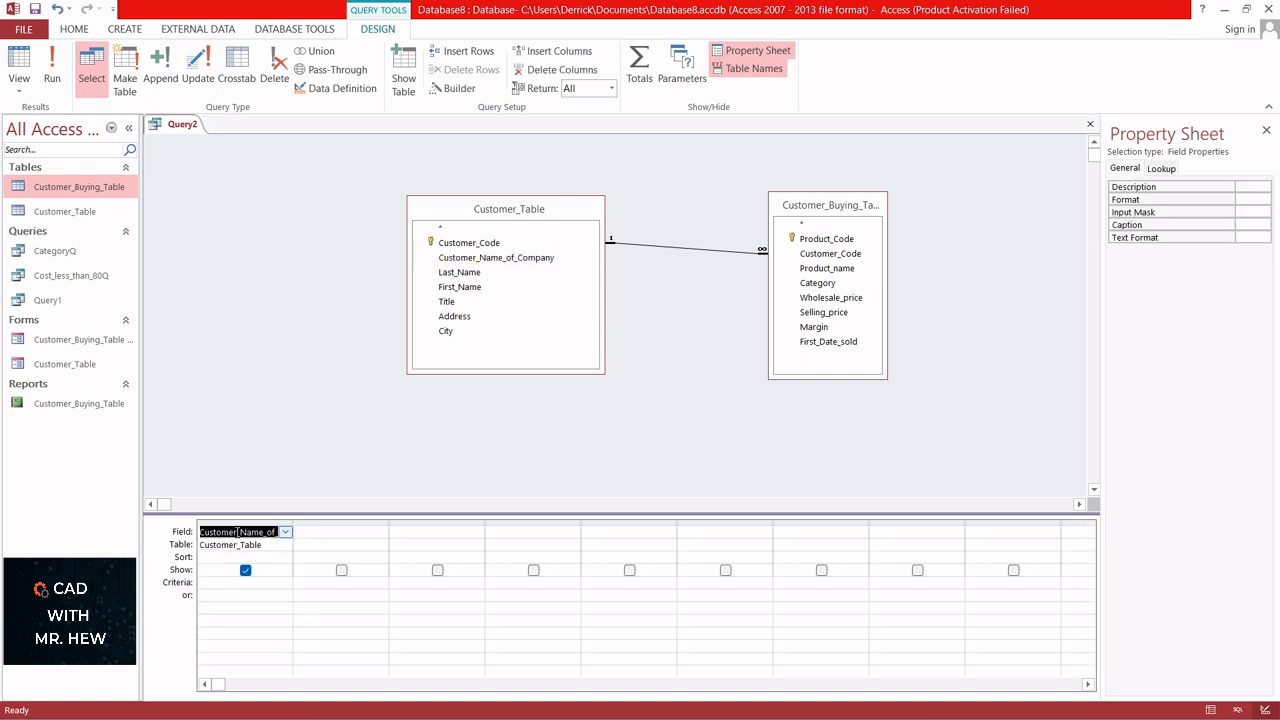
pyautogui.moveTo(459, 272); pyautogui.dragTo(343, 541)
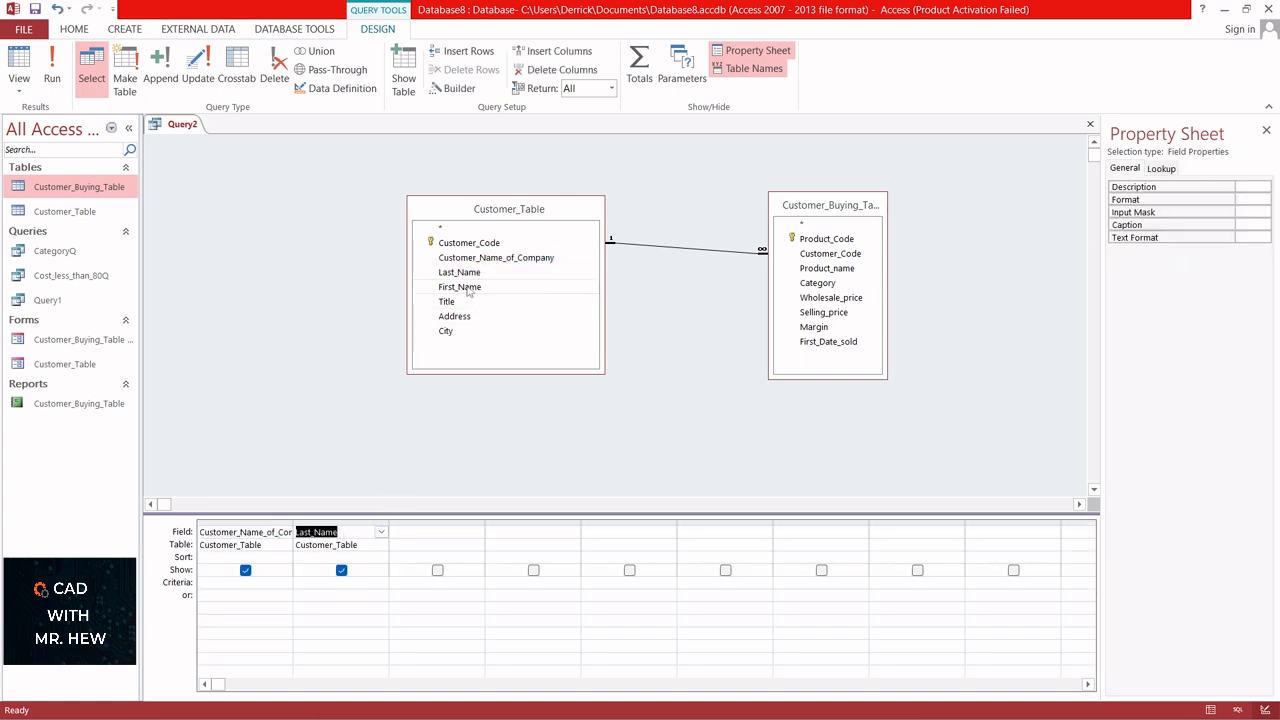
pyautogui.moveTo(459, 287); pyautogui.dragTo(445, 537)
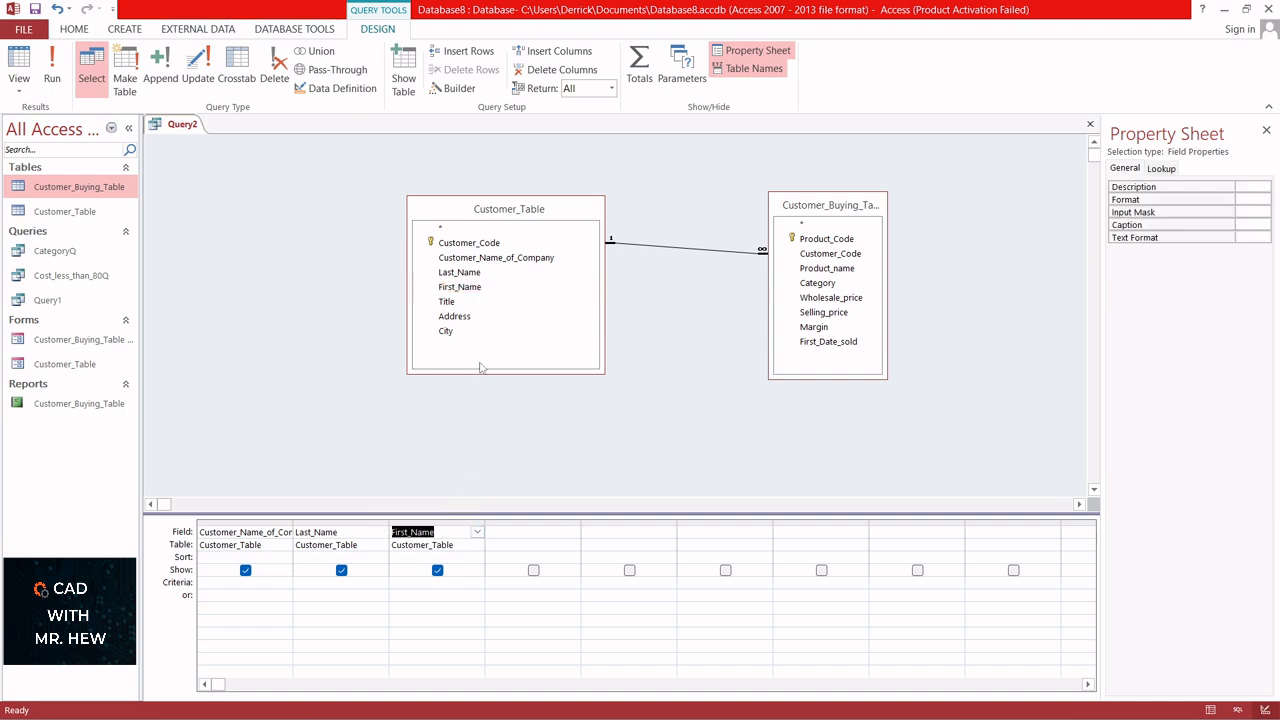
pyautogui.moveTo(463, 307); pyautogui.dragTo(533, 532)
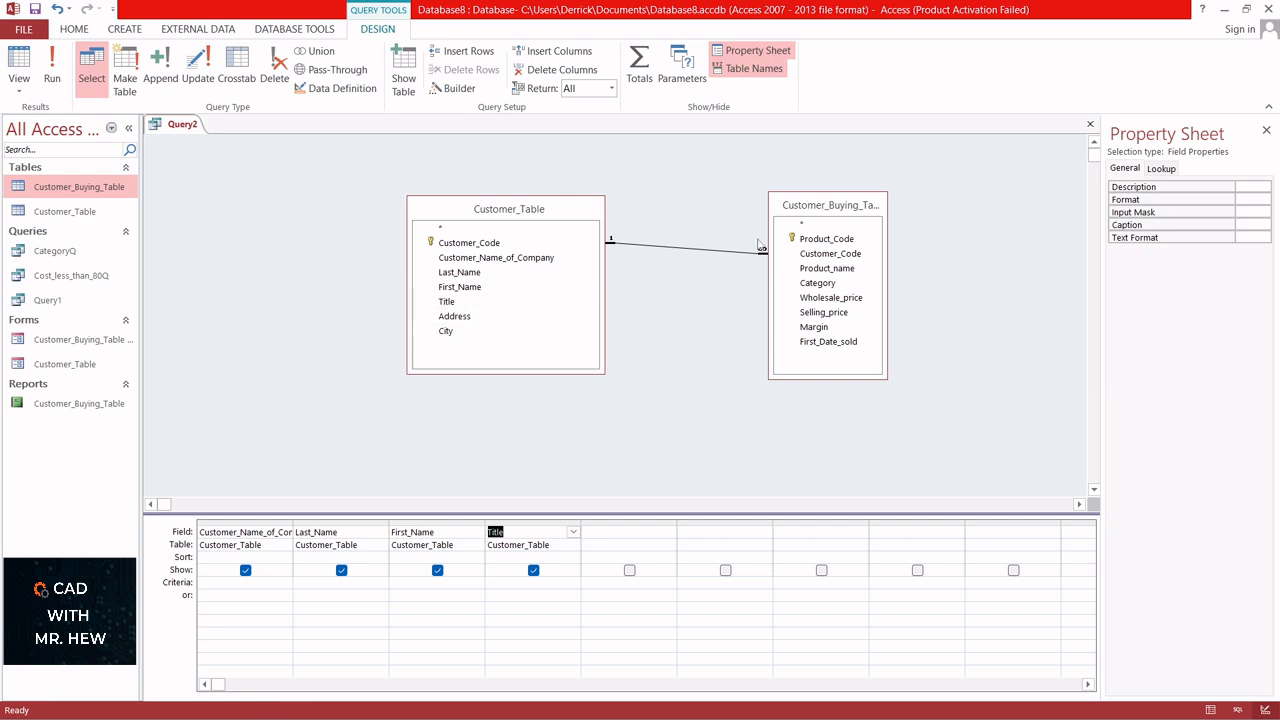
# - Add Product_name, Category, Wholesale_price, Selling_price and First_Date_sold from Customer_Buying_Table to the grid, with the criterion <70 on Wholesale_price
pyautogui.click(835, 206)
pyautogui.moveTo(835, 206); pyautogui.dragTo(794, 206)
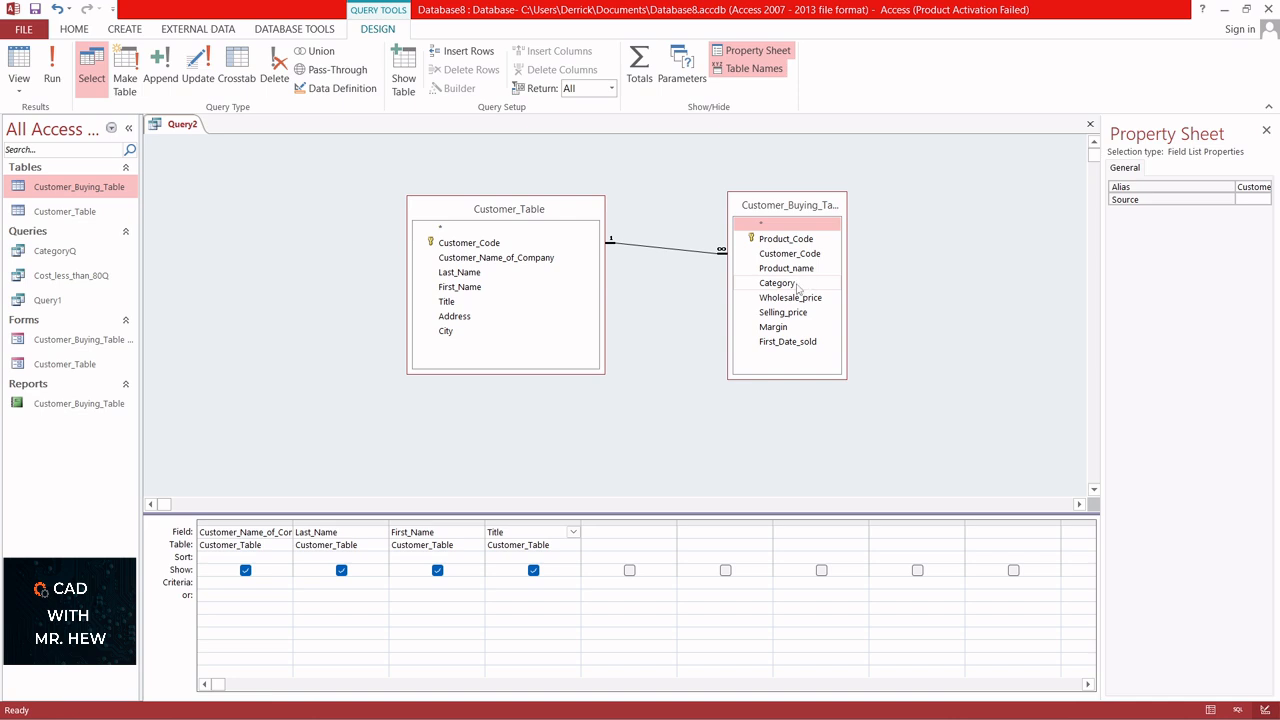
pyautogui.moveTo(770, 270); pyautogui.dragTo(620, 541)
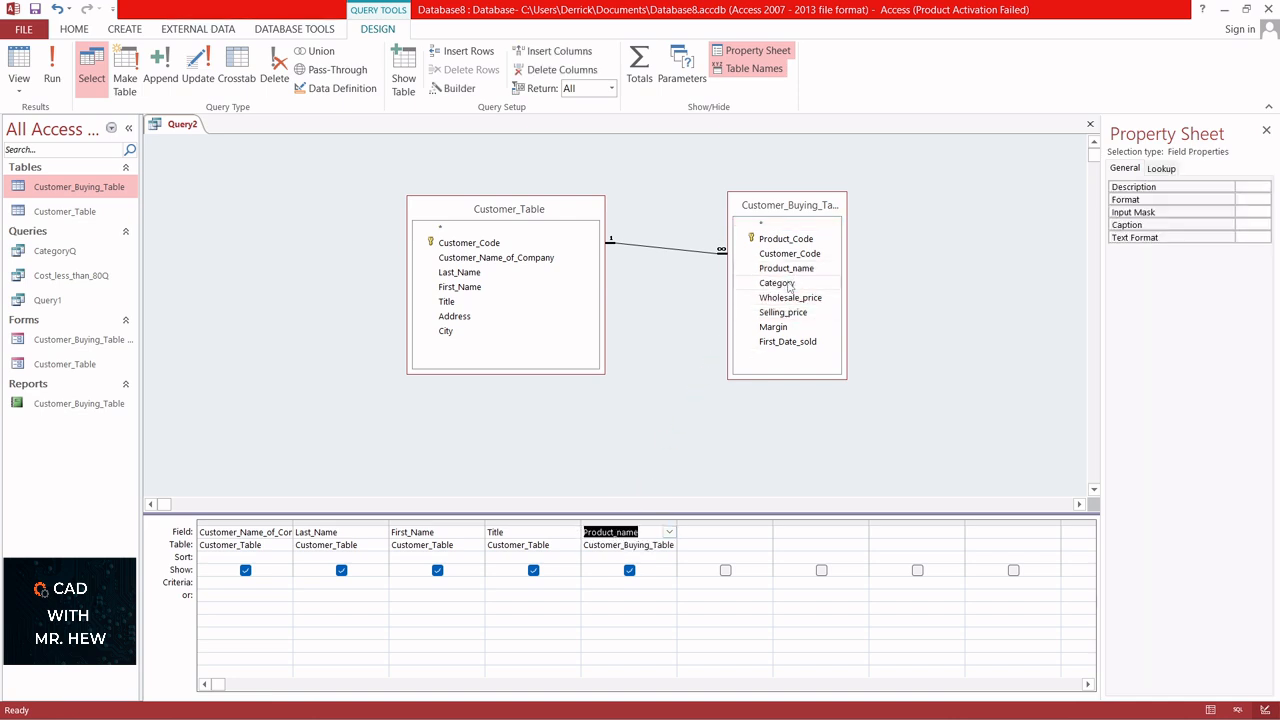
pyautogui.moveTo(787, 284); pyautogui.dragTo(720, 545)
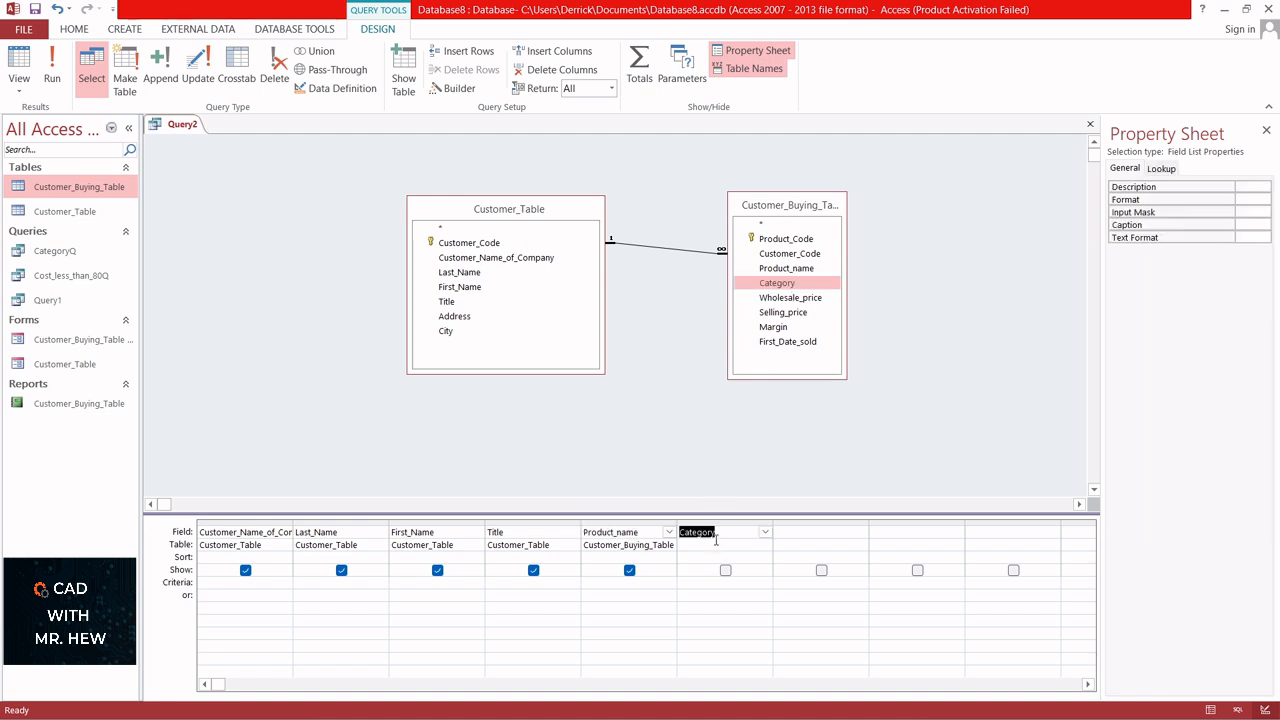
pyautogui.moveTo(808, 298); pyautogui.dragTo(809, 536)
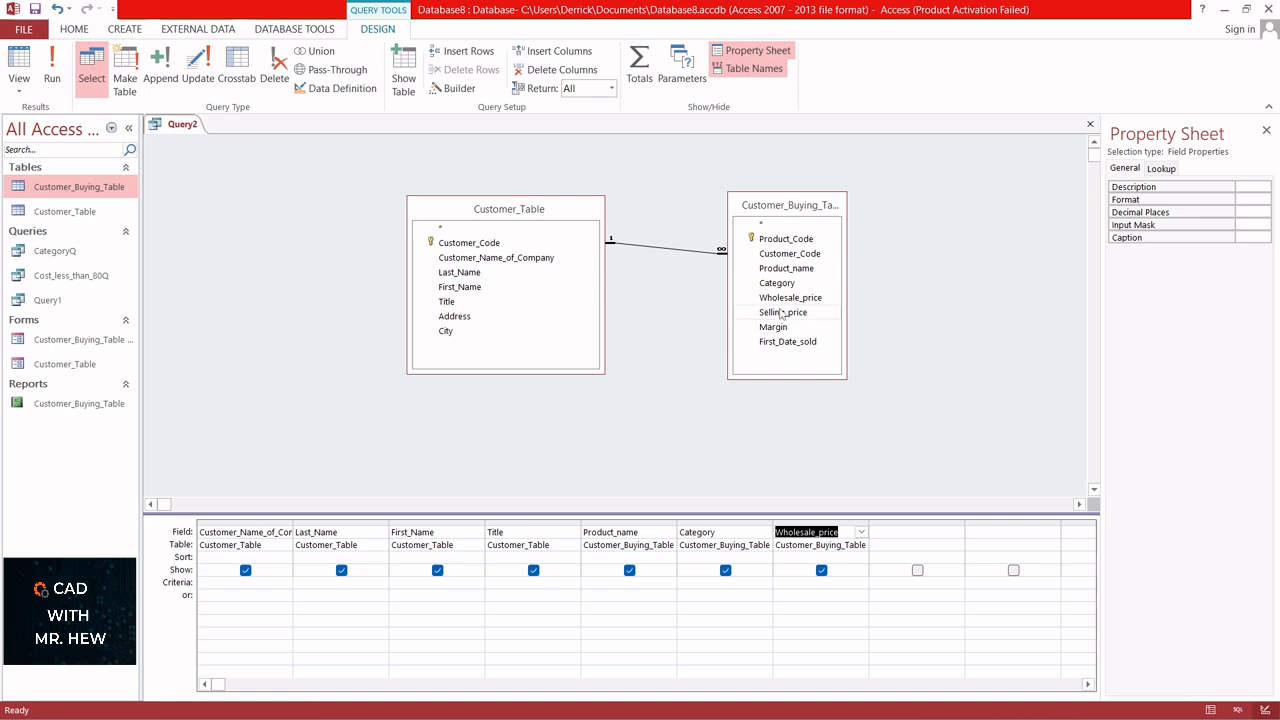
pyautogui.moveTo(782, 314); pyautogui.dragTo(908, 538)
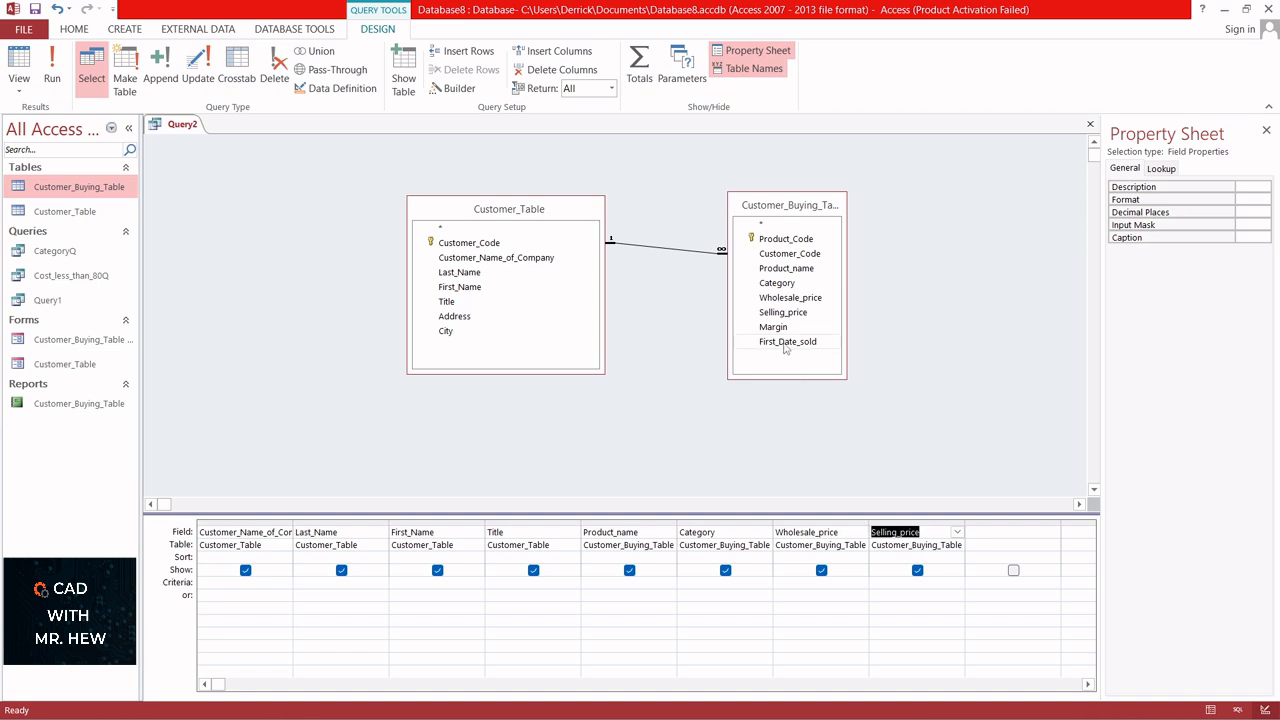
pyautogui.moveTo(786, 345); pyautogui.dragTo(1012, 548)
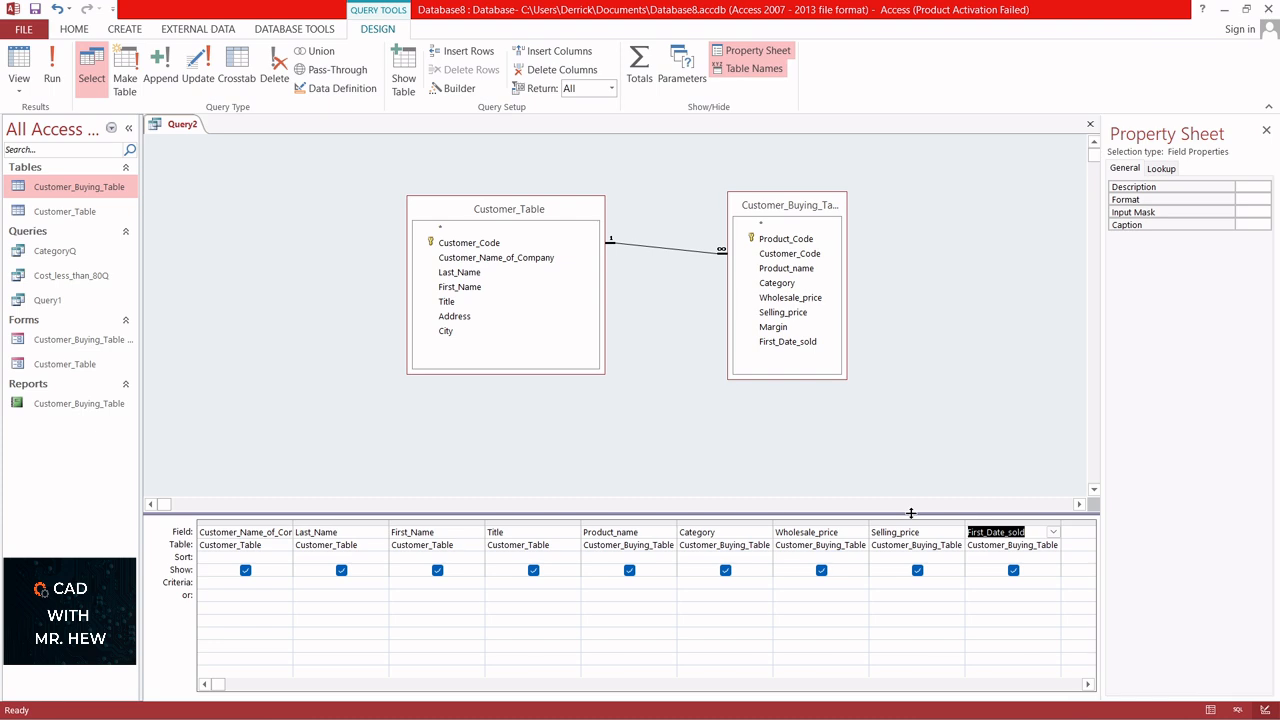
pyautogui.click(830, 587)
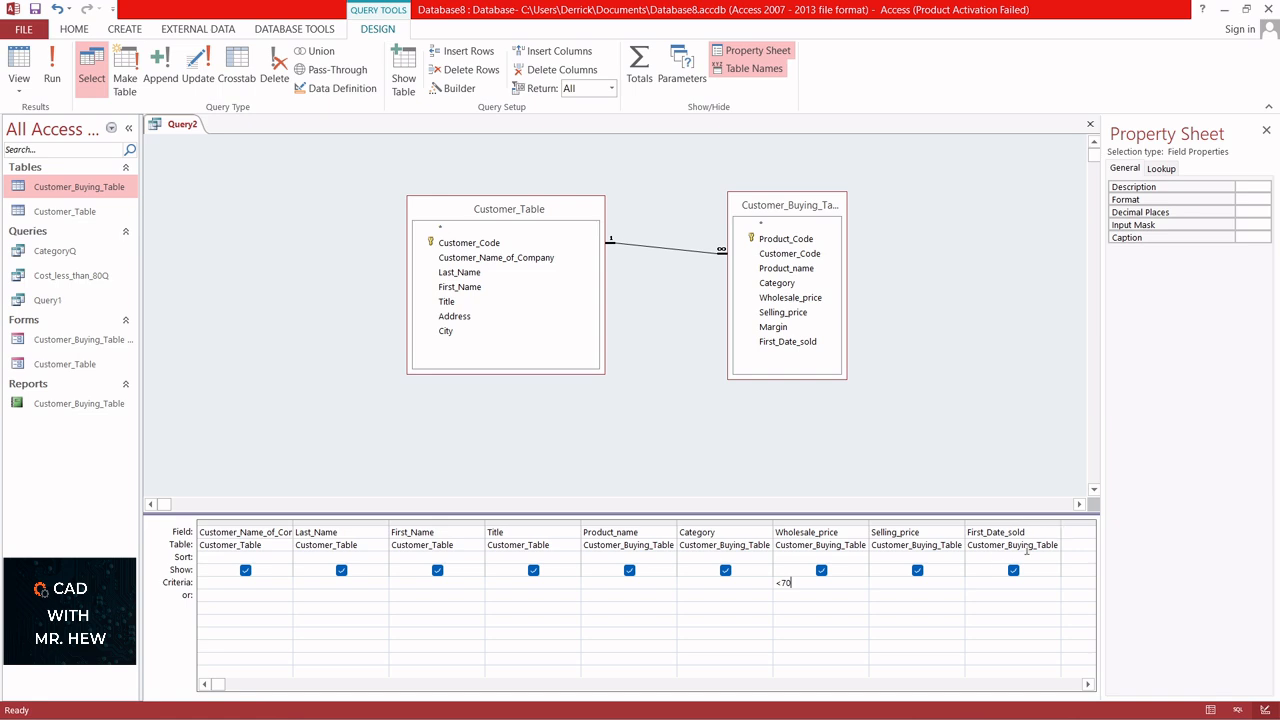
# - Start a calculated field named Margin_Calculation: in the first empty grid column, and widen that column
pyautogui.click(1077, 531)
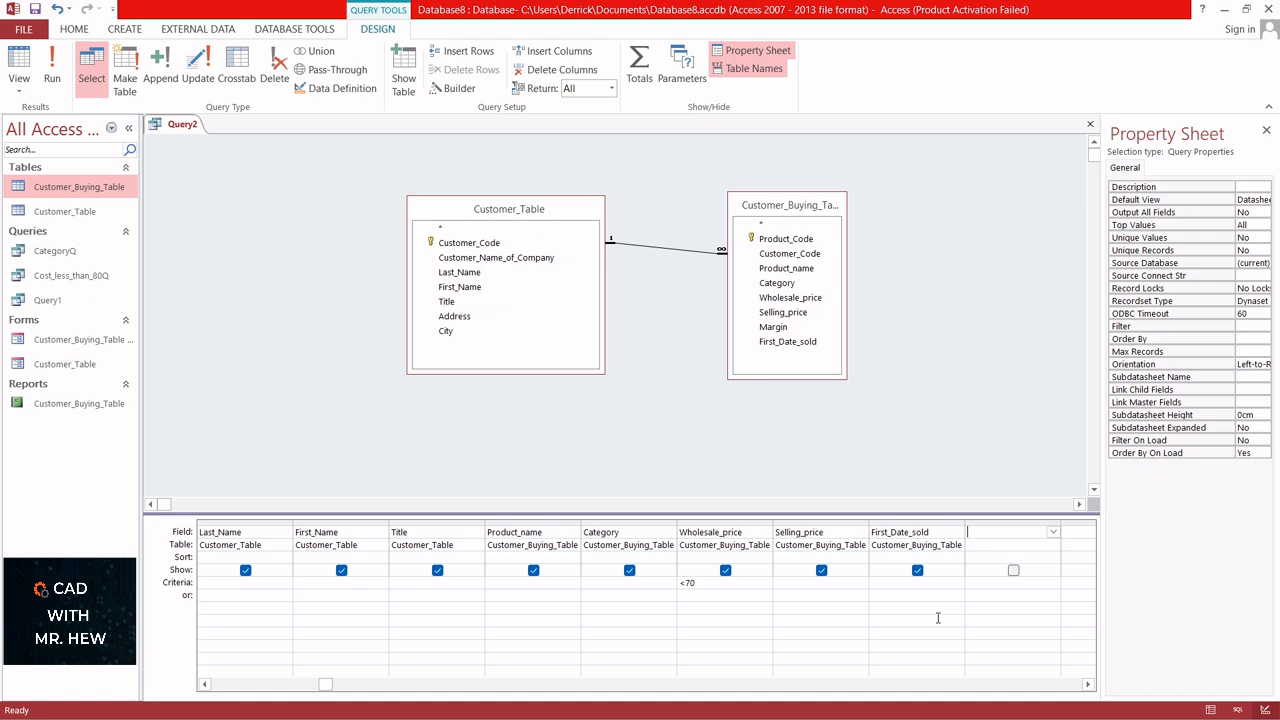
pyautogui.write('Margin_Calcul')
pyautogui.write('ation:')
pyautogui.click(1062, 521)
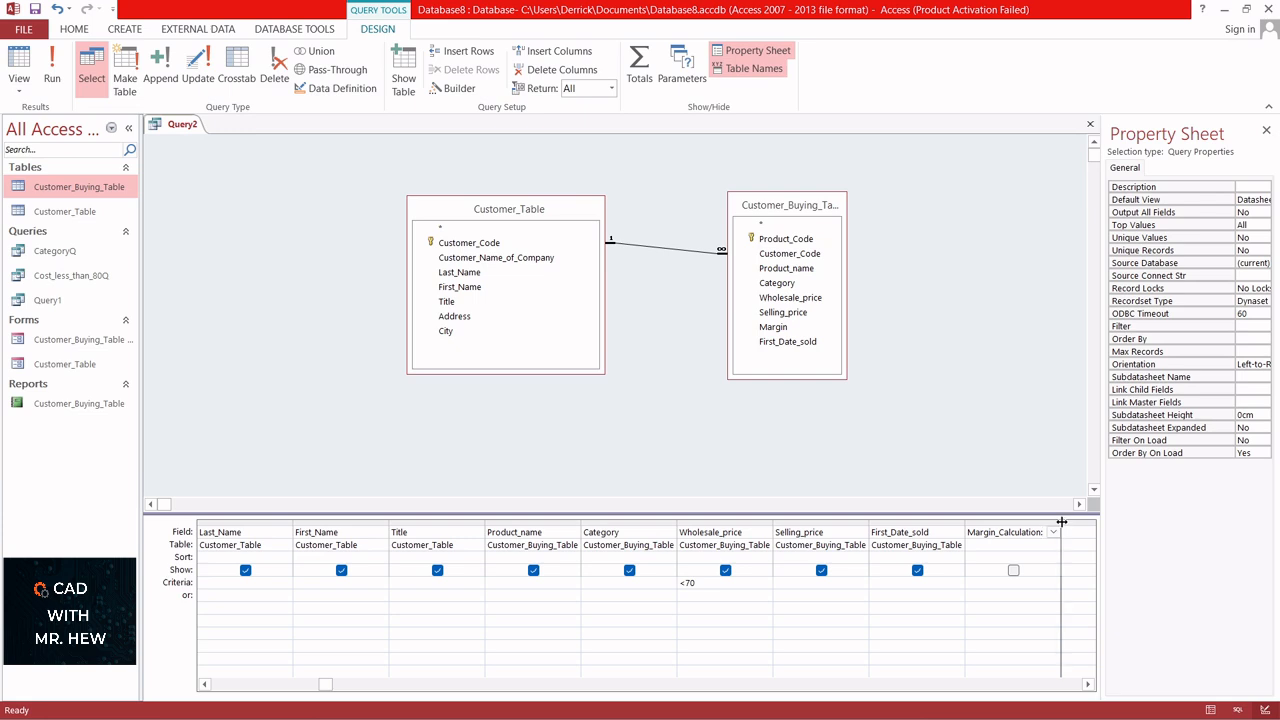
pyautogui.moveTo(1062, 521)
pyautogui.mouseDown()
pyautogui.moveTo(1111, 520)
pyautogui.moveTo(1085, 525)
pyautogui.mouseUp()
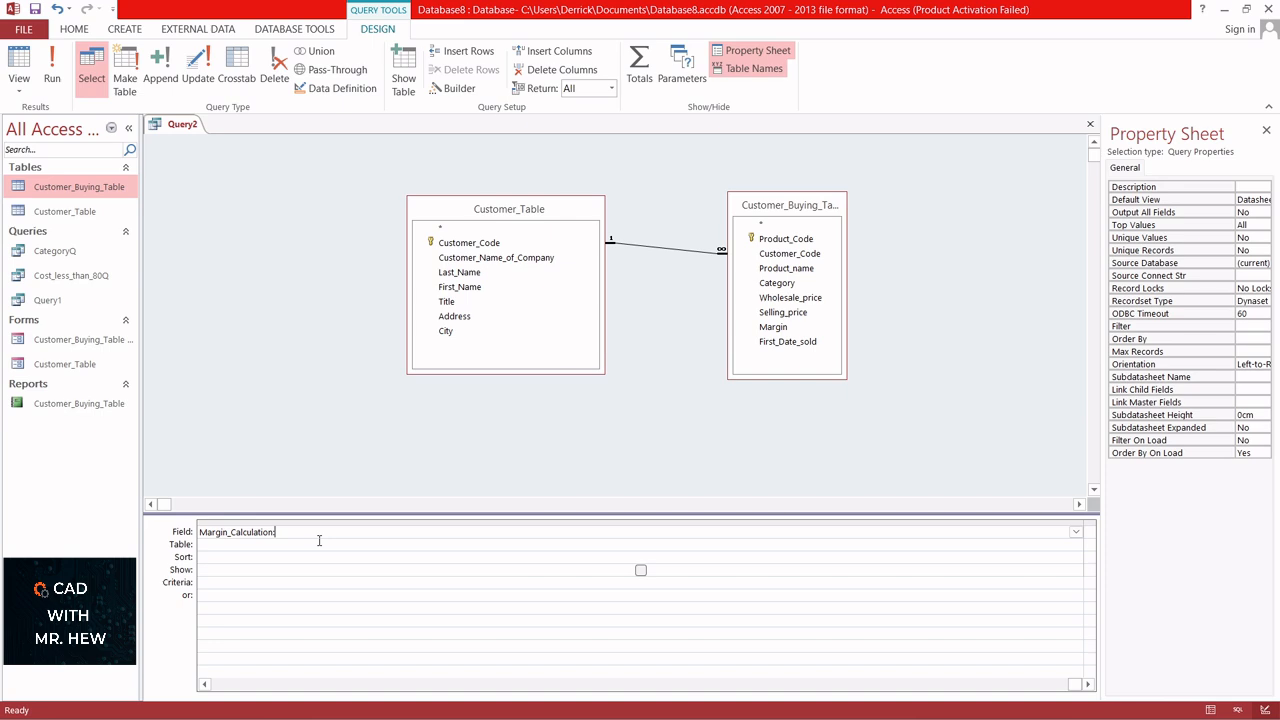
# - Enter the expression ([Selling_price]-[Wholesale_price]) after the Margin_Calculation field name
pyautogui.write('[')
pyautogui.write('Selling_price]-[Wholesale_price]')
pyautogui.write(')')
pyautogui.press('Left')
pyautogui.press('Left')
pyautogui.press('Left')
pyautogui.press('Left')
pyautogui.press('Left')
pyautogui.press('Left')
pyautogui.press('Left')
pyautogui.press('Left')
pyautogui.press('Left')
pyautogui.press('Left')
pyautogui.write('(')
# - Complete the Margin_Calculation expression by dividing the bracketed difference by [Selling_price]
pyautogui.click(416, 533)
pyautogui.write('/Selling')
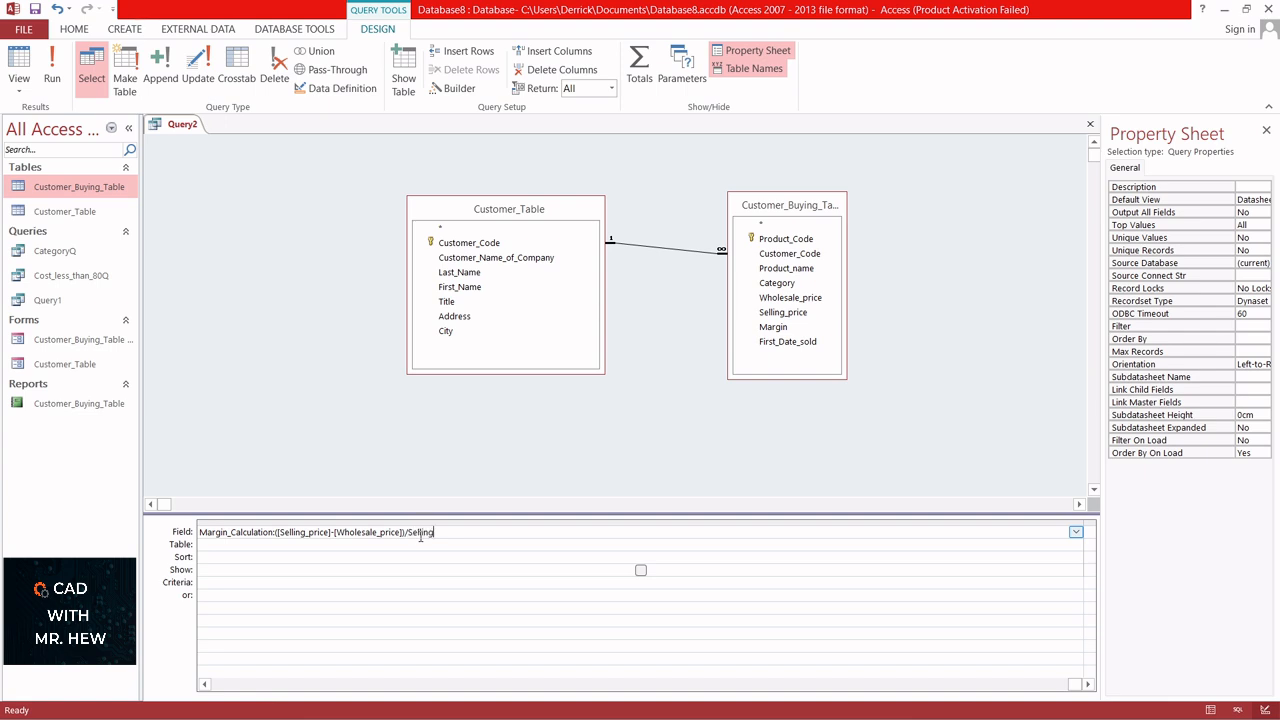
pyautogui.write('_price')
pyautogui.press('Left')
pyautogui.press('Left')
pyautogui.press('Left')
pyautogui.press('Left')
pyautogui.press('Left')
pyautogui.press('Left')
pyautogui.press('Left')
pyautogui.press('Left')
pyautogui.press('Left')
pyautogui.write('[')
pyautogui.click(501, 698)
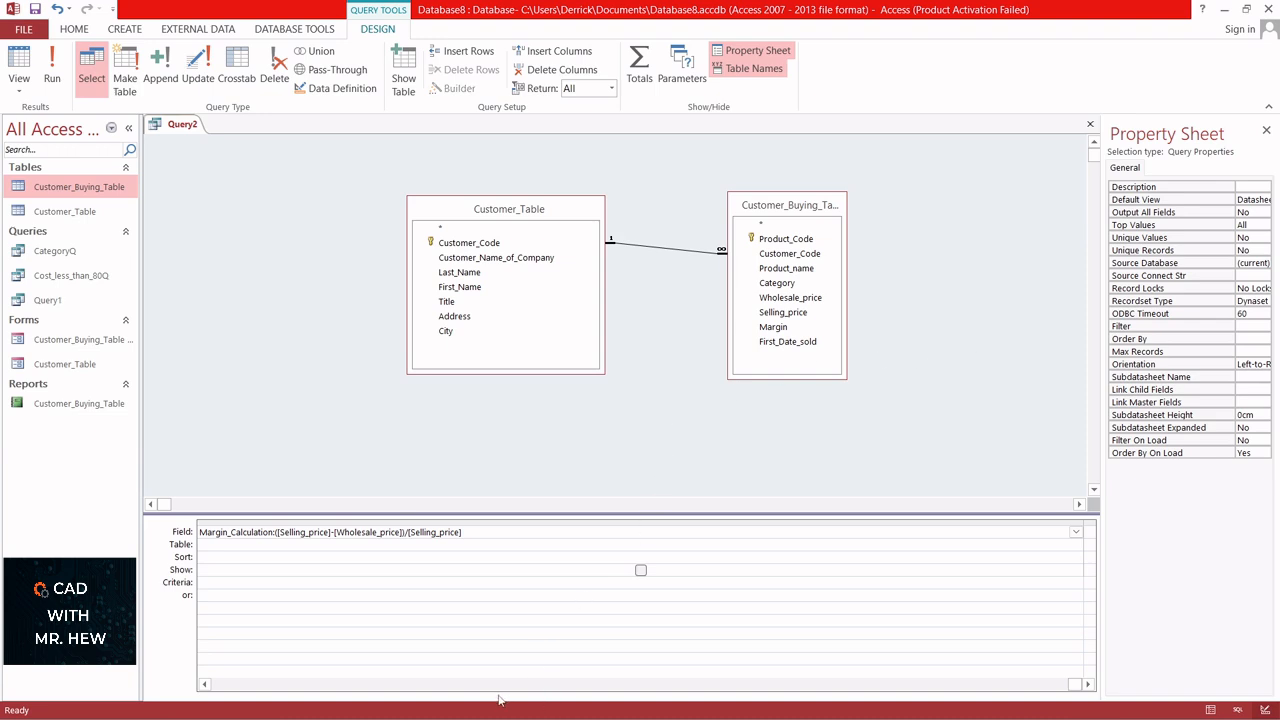
# - Run the query and fit the Margin_Calculation column's width to its contents
pyautogui.click(204, 684)
pyautogui.click(204, 684)
pyautogui.click(204, 684)
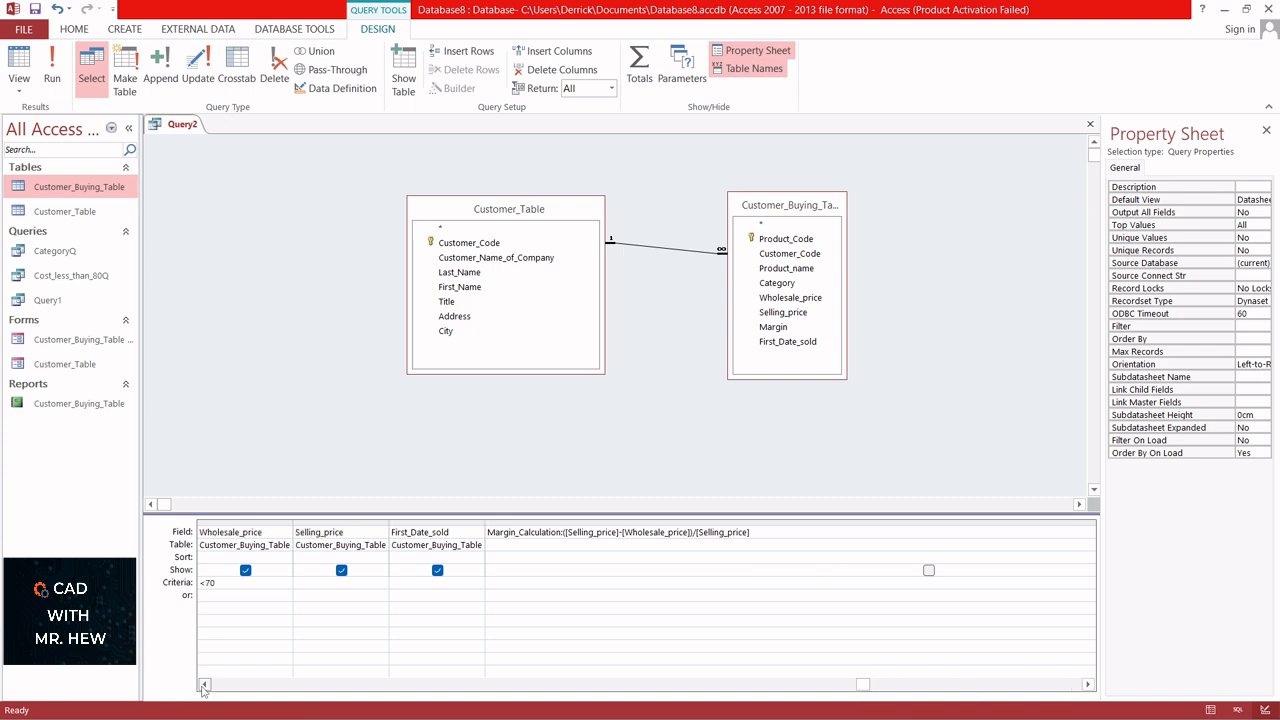
pyautogui.click(204, 684)
pyautogui.click(204, 684)
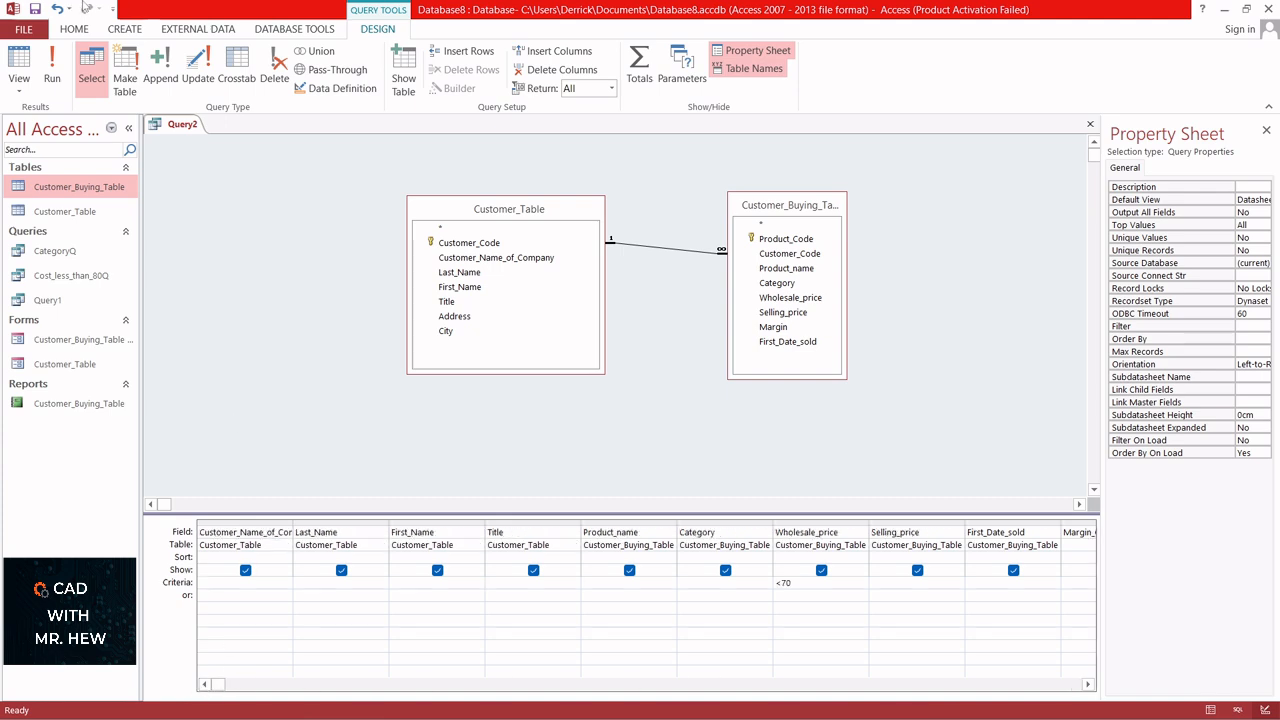
pyautogui.click(53, 70)
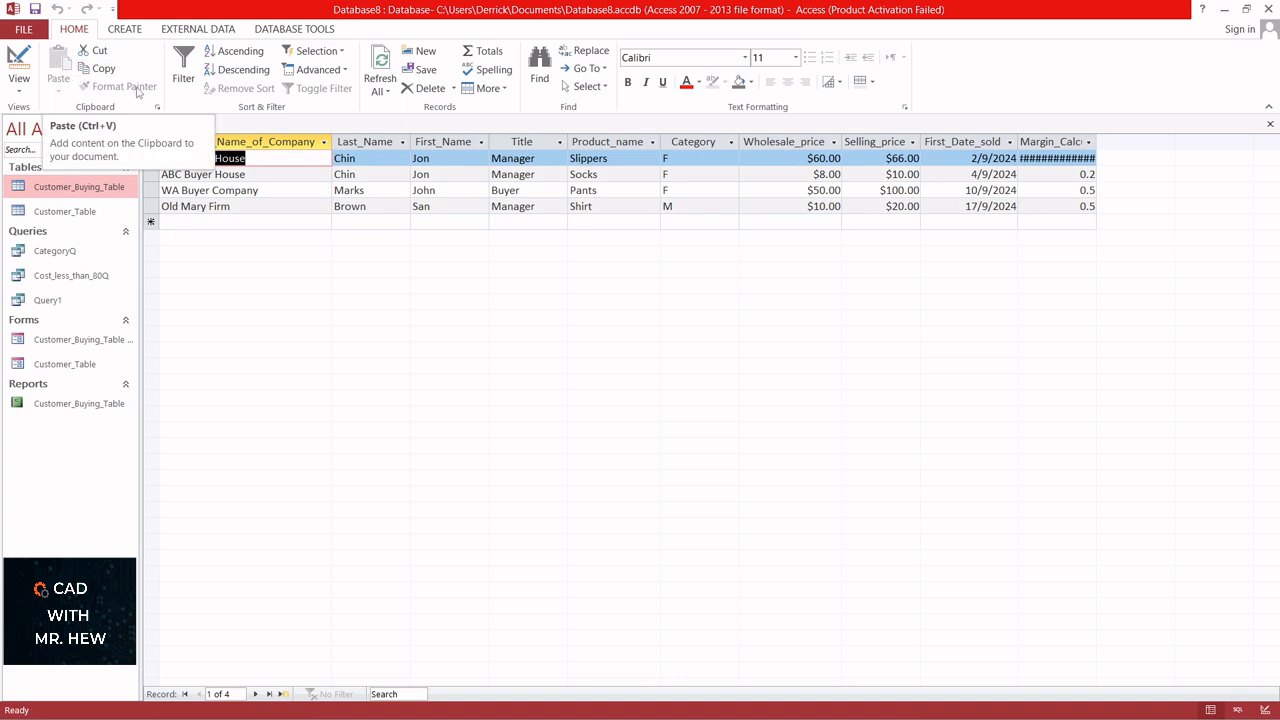
pyautogui.doubleClick(1097, 140)
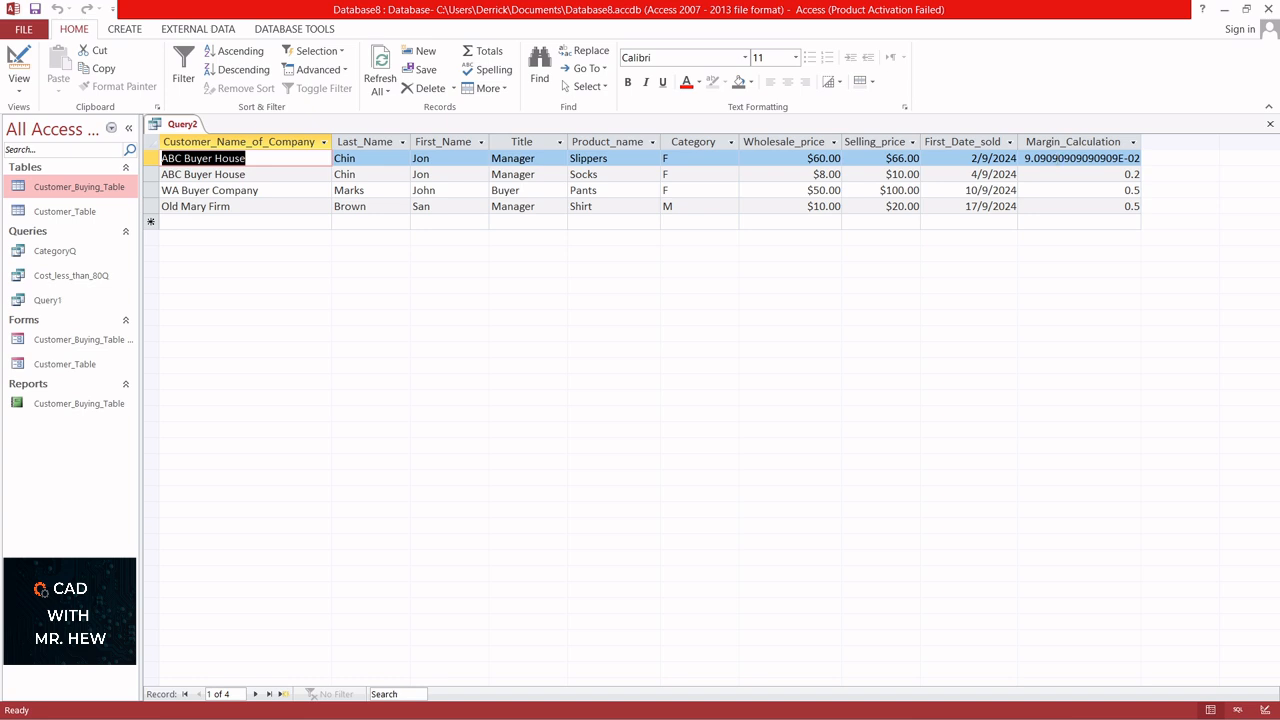
# - In the query's design, format the Margin_Calculation field as Percent with 2 decimal places
pyautogui.click(17, 62)
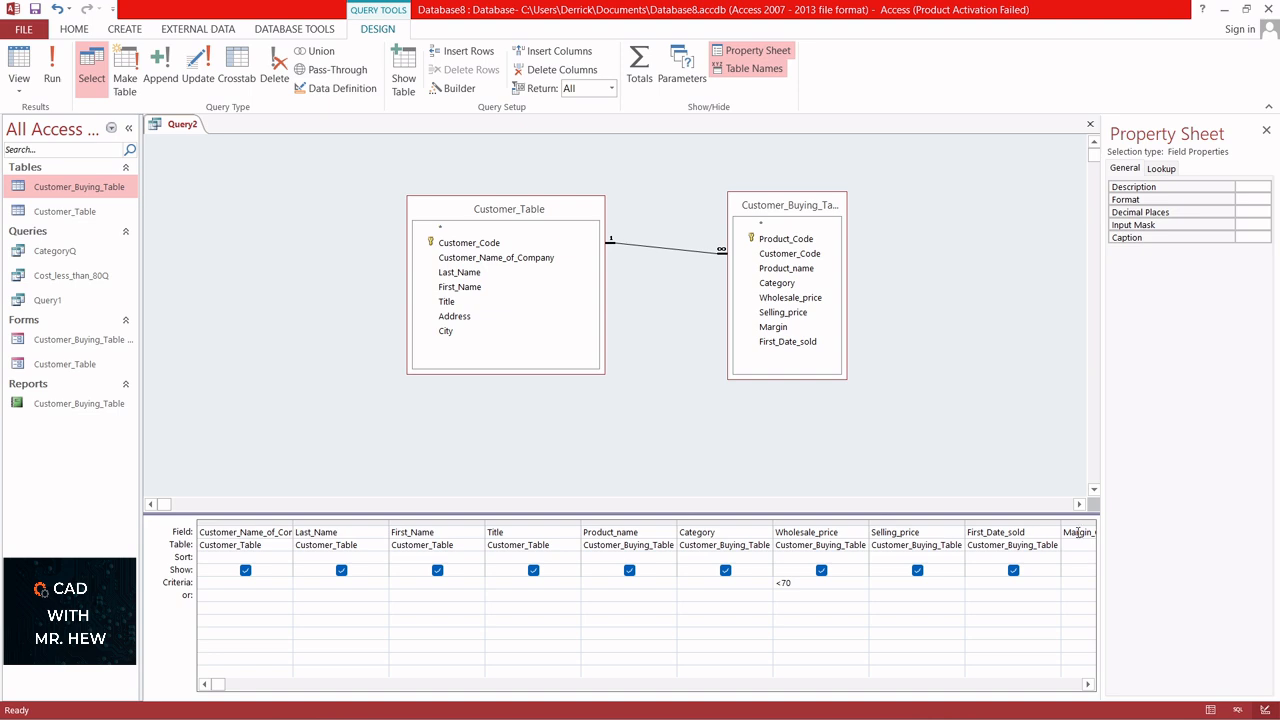
pyautogui.click(1088, 686)
pyautogui.click(1088, 686)
pyautogui.click(1088, 686)
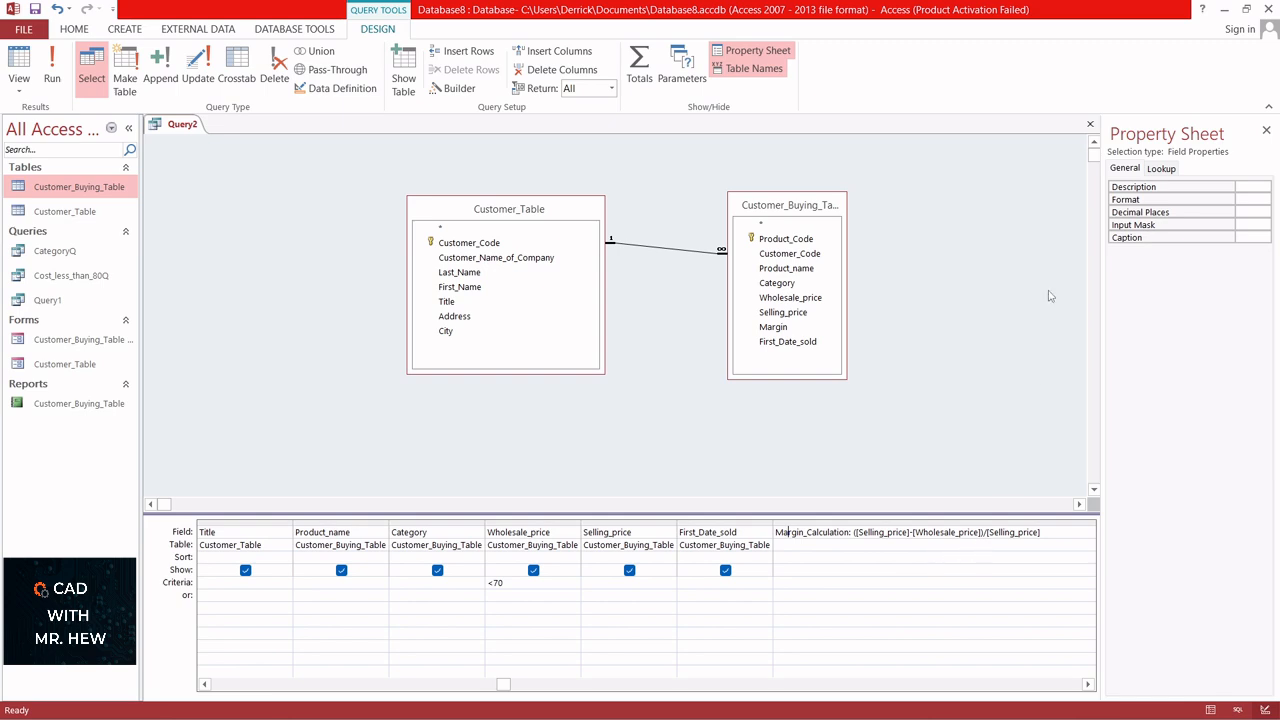
pyautogui.click(1264, 199)
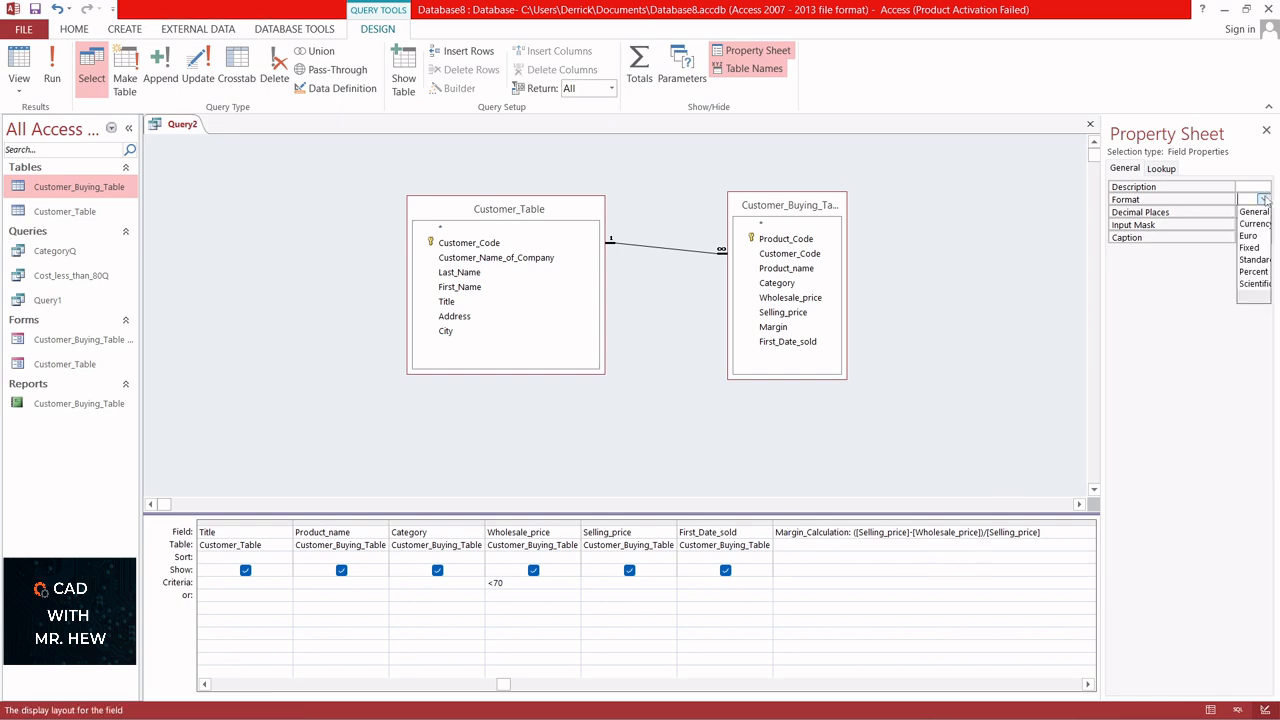
pyautogui.click(1254, 271)
pyautogui.click(1251, 213)
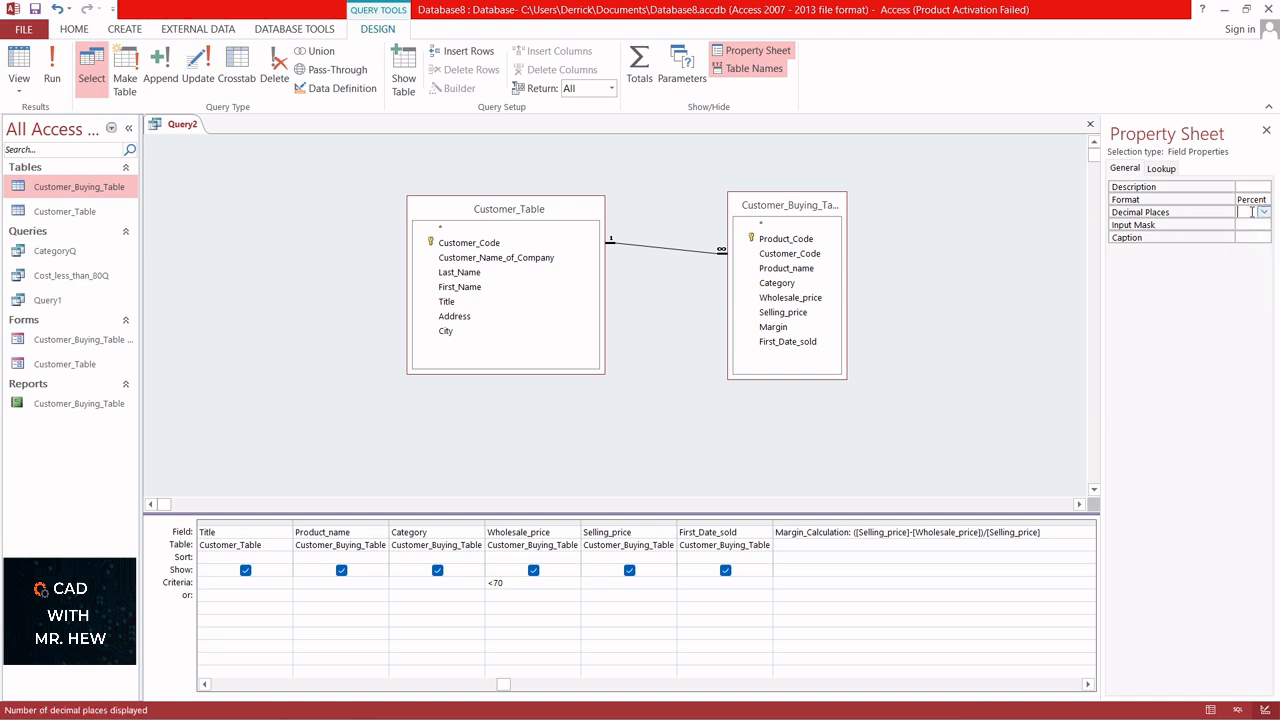
pyautogui.click(1263, 213)
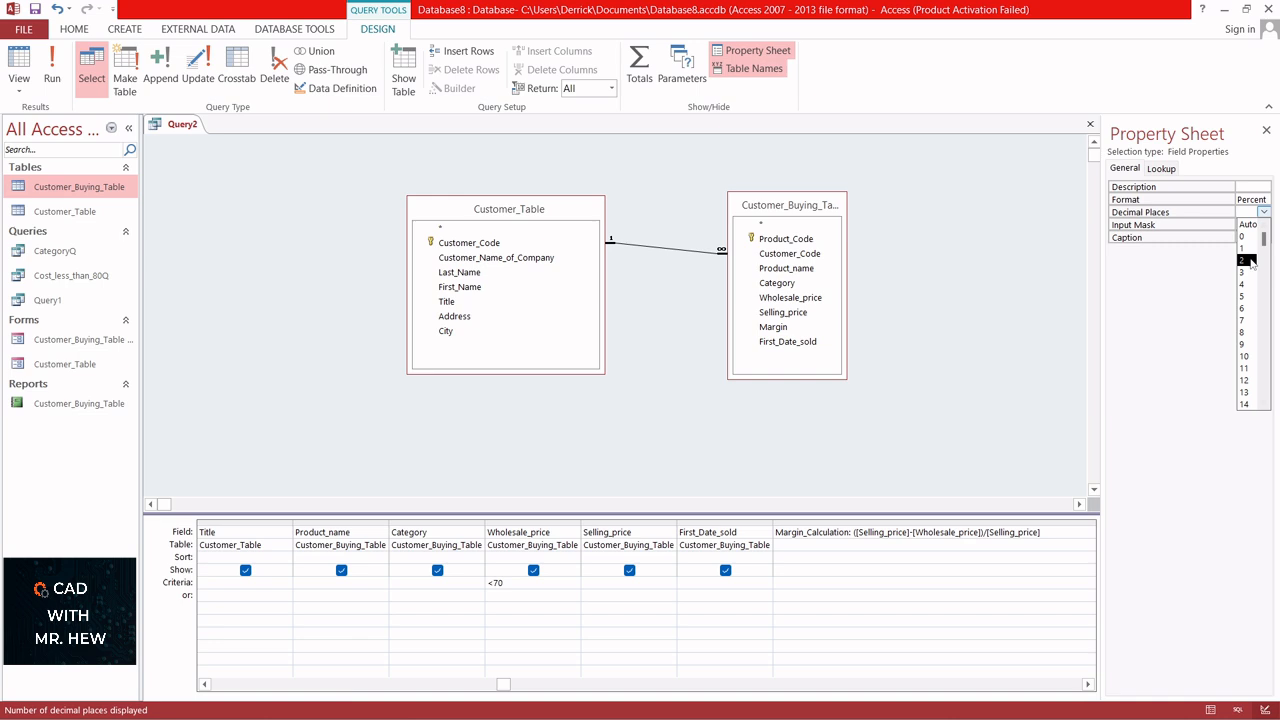
pyautogui.click(1249, 262)
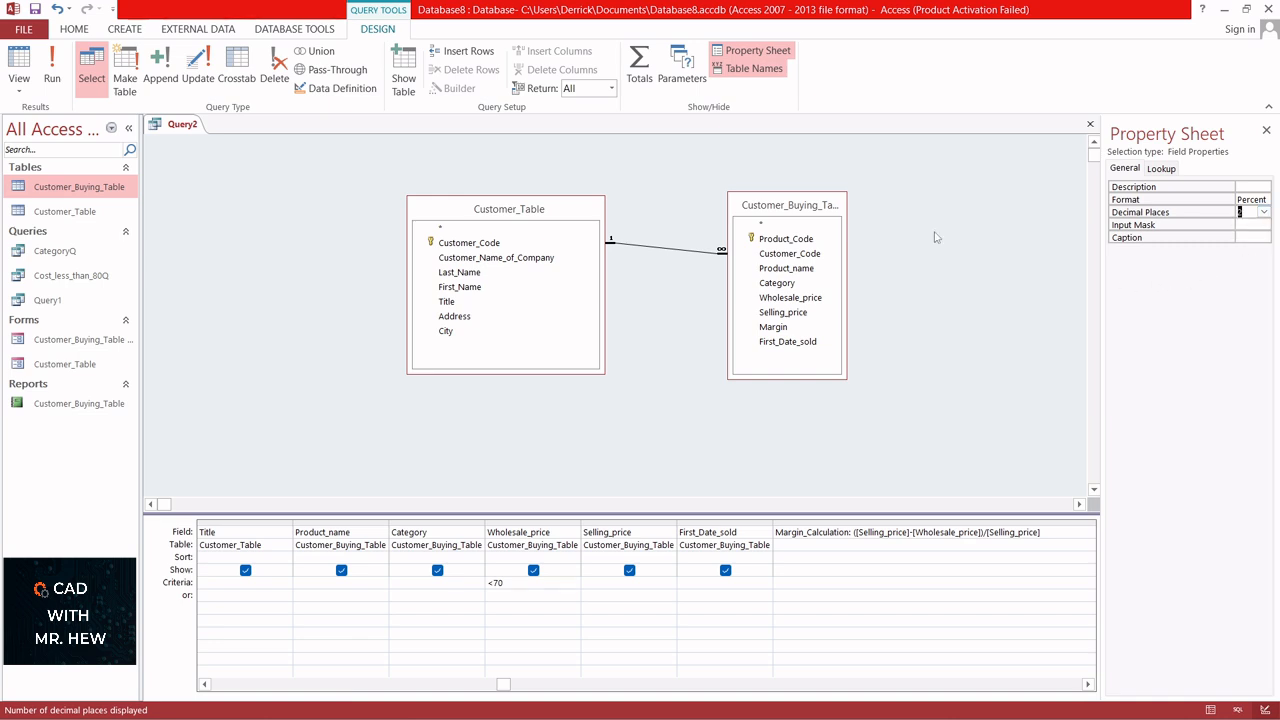
# - Run the query and compare its Margin_Calculation values with the Margin column of Customer_Buying_Table, ending back on the query results
pyautogui.click(51, 78)
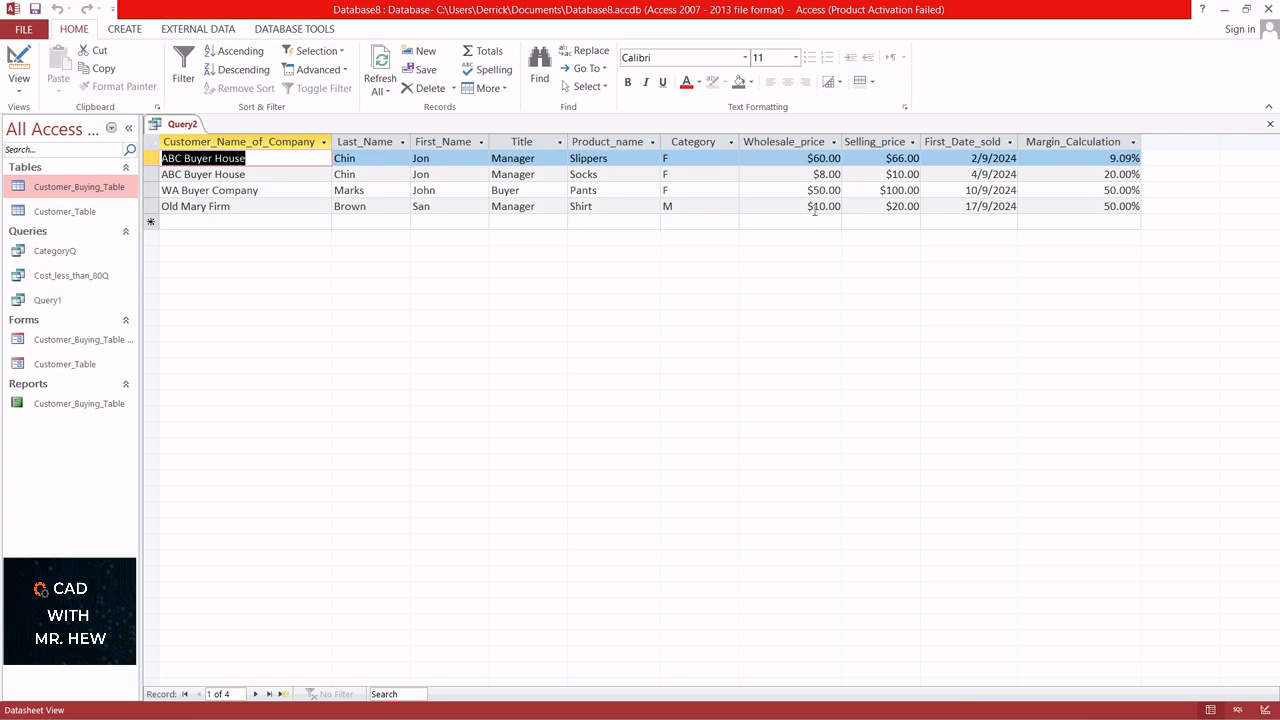
pyautogui.doubleClick(47, 191)
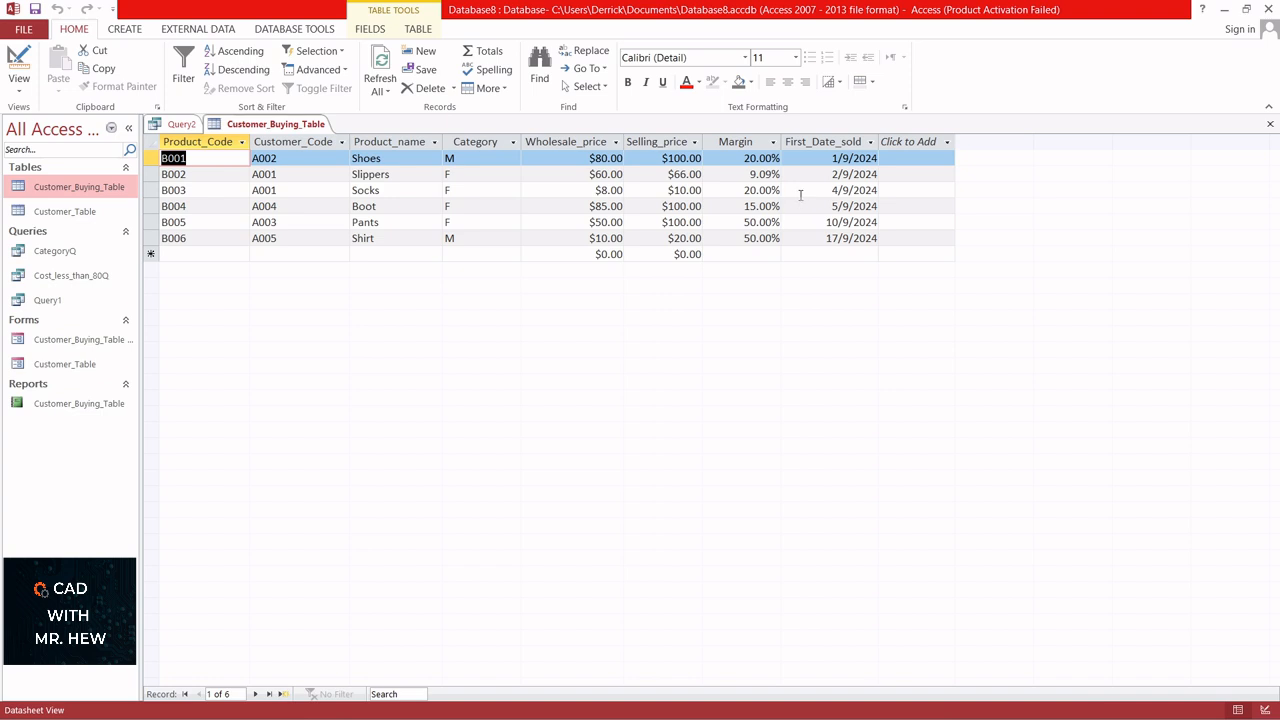
pyautogui.click(180, 124)
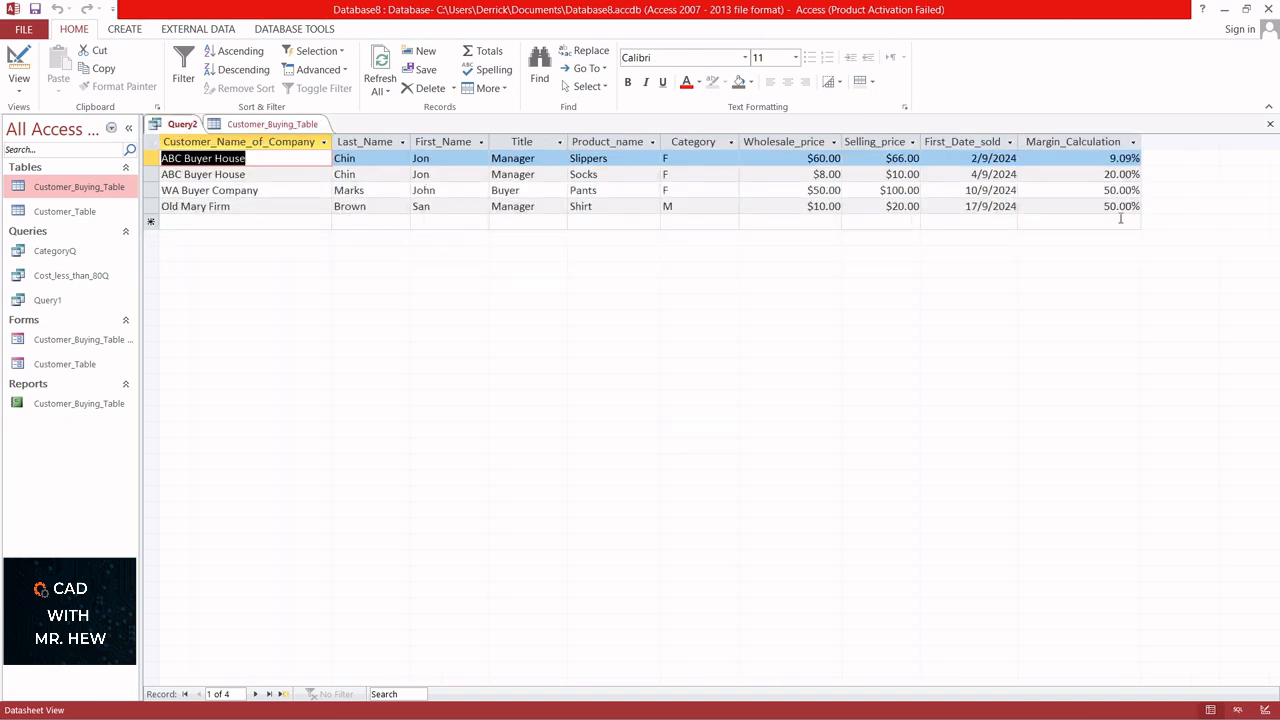